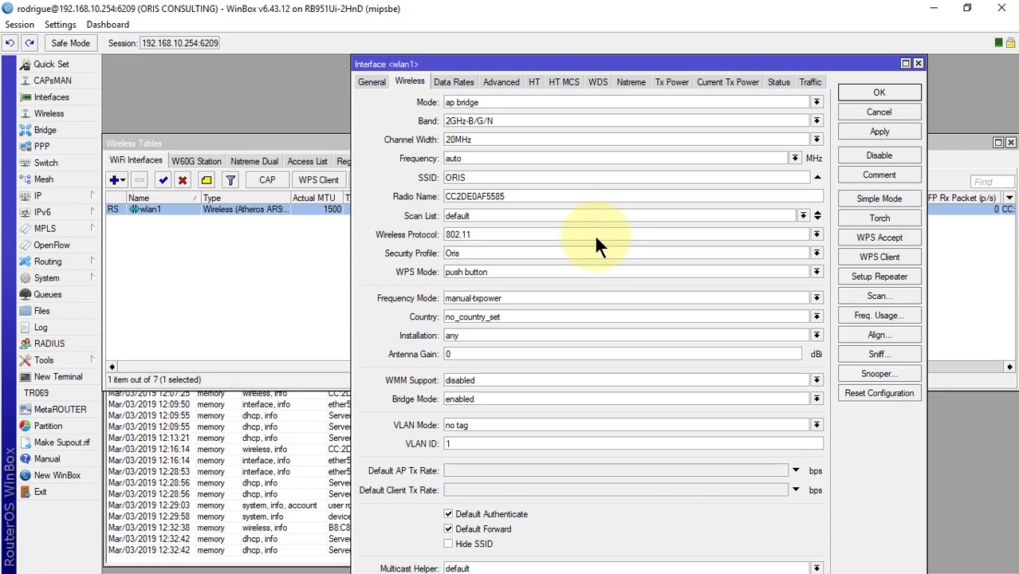
Step: Switch wlan1's wireless protocol to nv2, apply it, and bring up the NV2 settings
{"action": "left_click", "coordinate": [596, 235]}
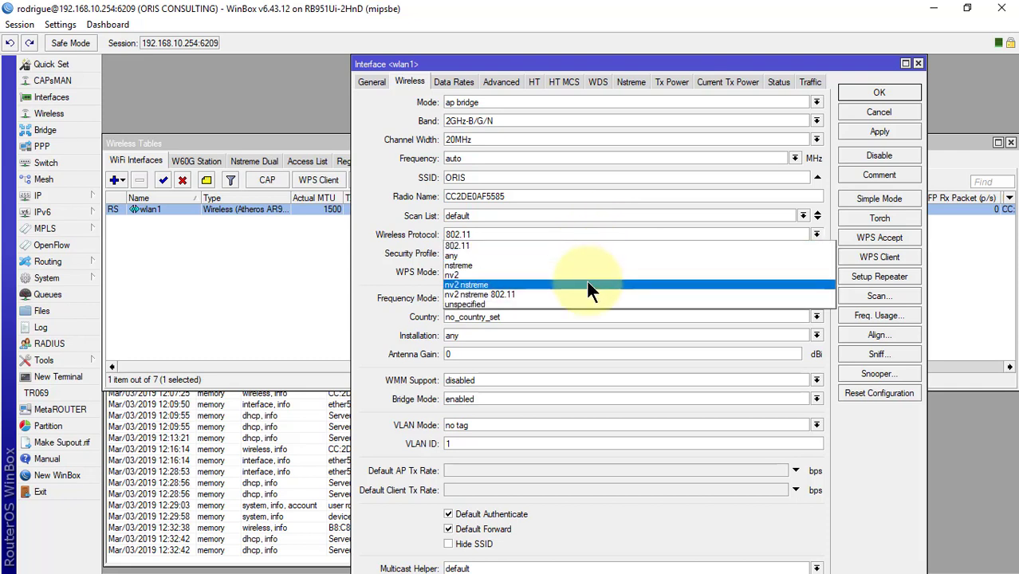
{"action": "left_click", "coordinate": [592, 275]}
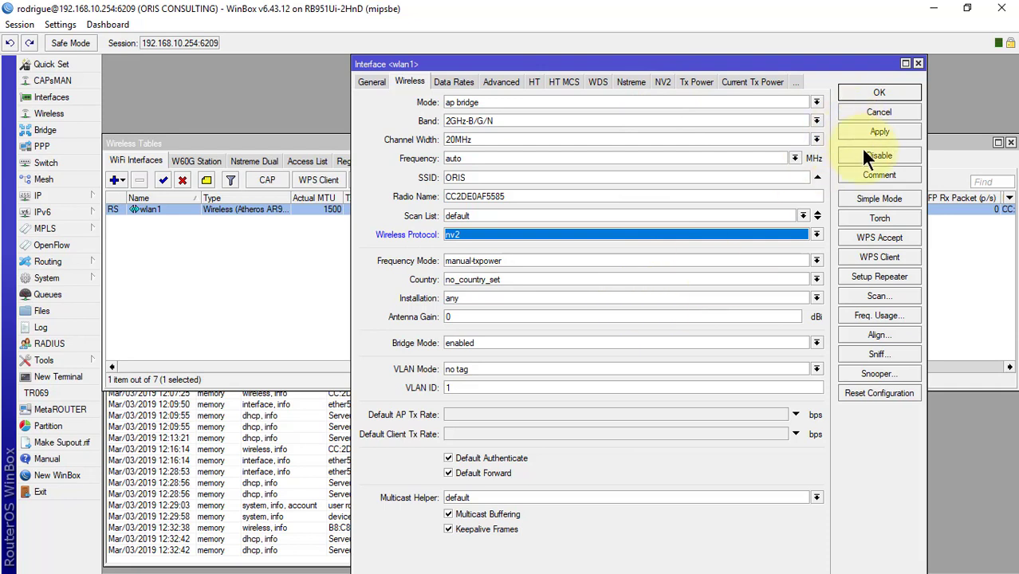
{"action": "left_click", "coordinate": [881, 130]}
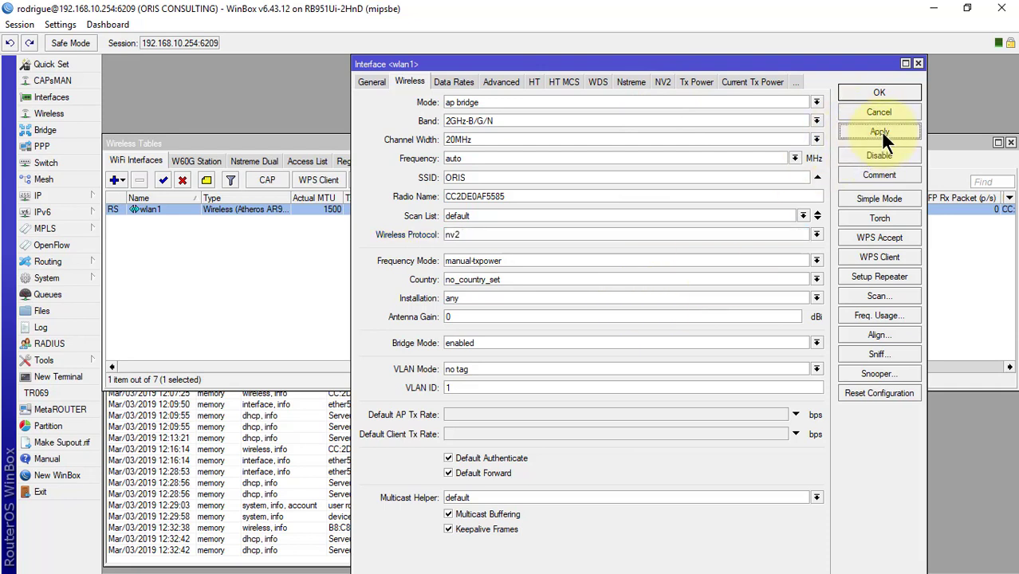
{"action": "left_click", "coordinate": [661, 81]}
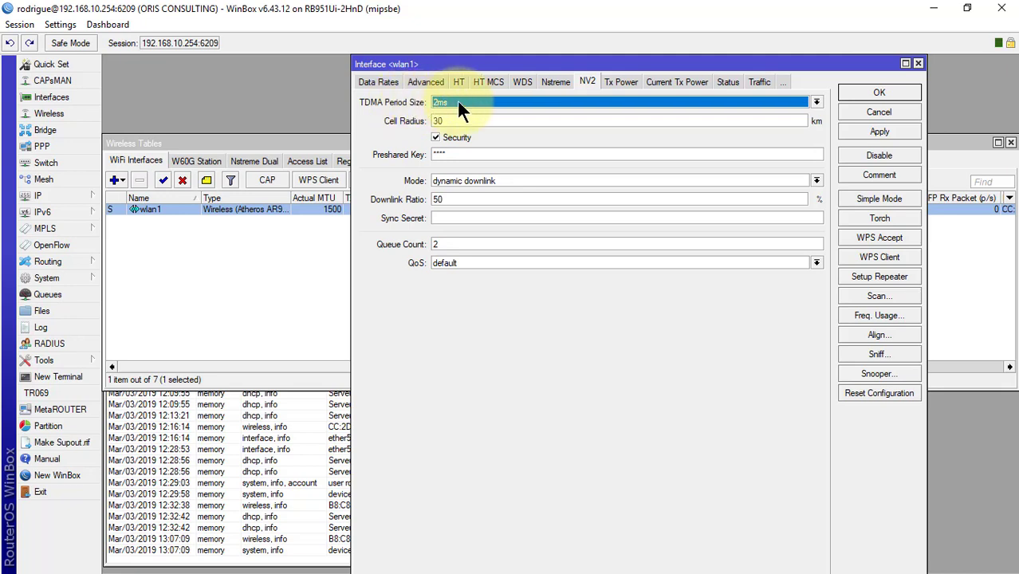
Step: Keep the 2ms TDMA period, enable NV2 security and enter the preshared key, shown in plain text
{"action": "left_click", "coordinate": [457, 103]}
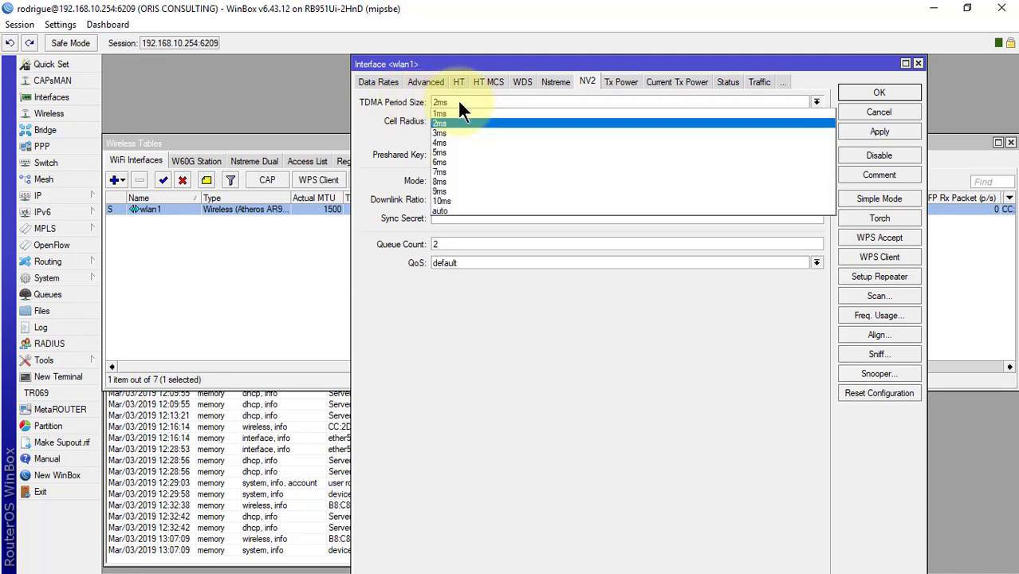
{"action": "left_click", "coordinate": [459, 102]}
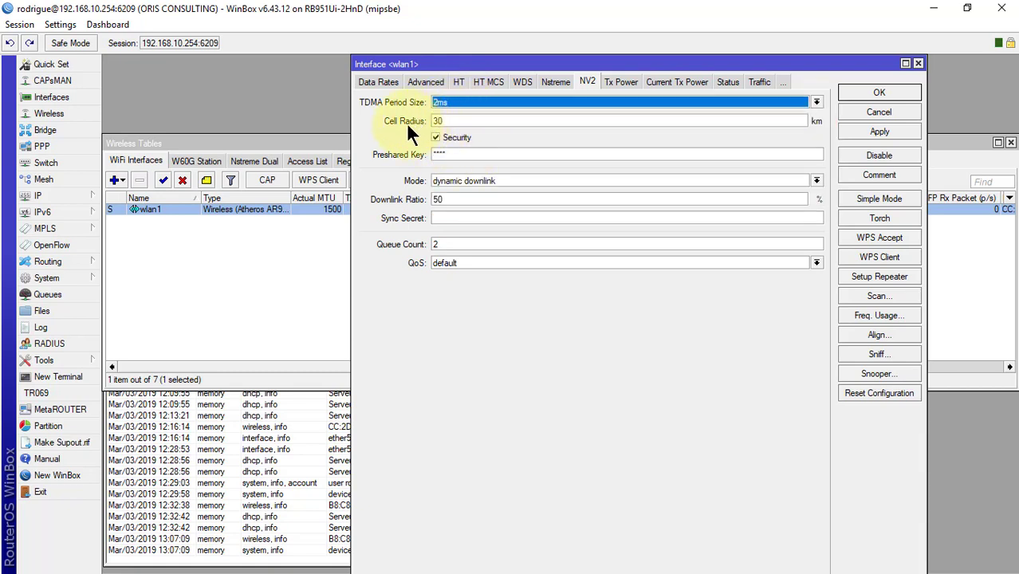
{"action": "left_click", "coordinate": [476, 125]}
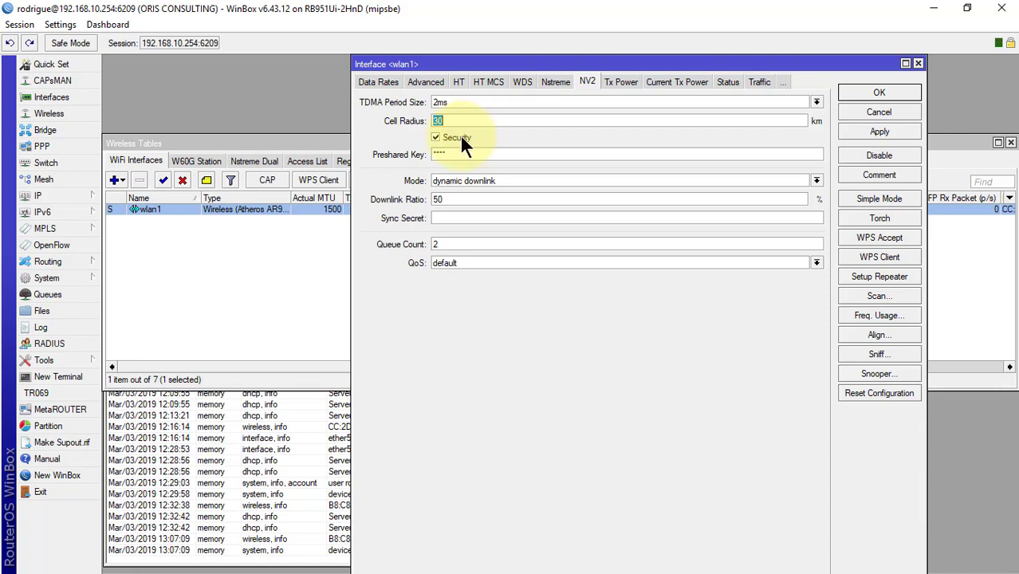
{"action": "key", "text": "Tab"}
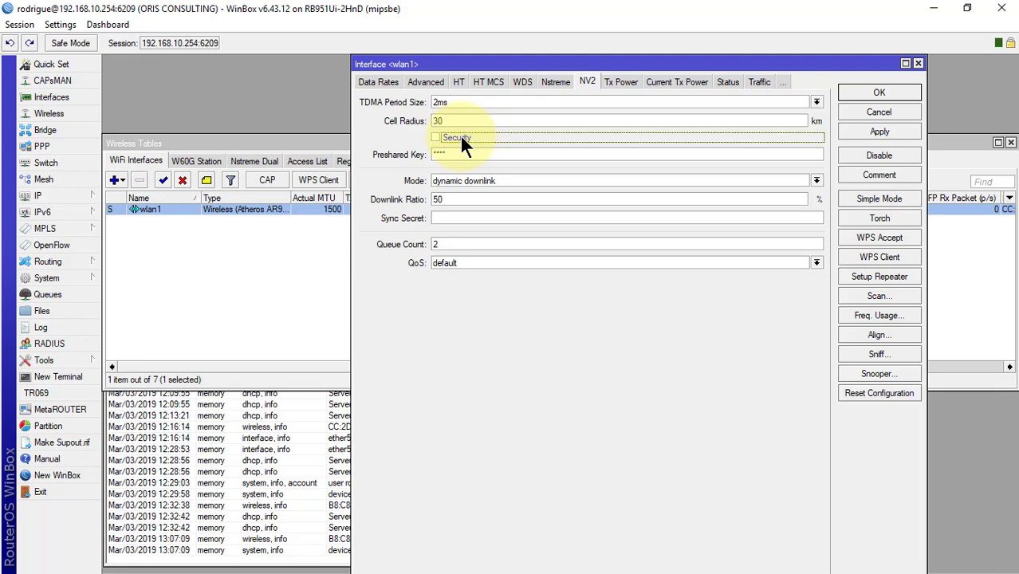
{"action": "key", "text": "Tab"}
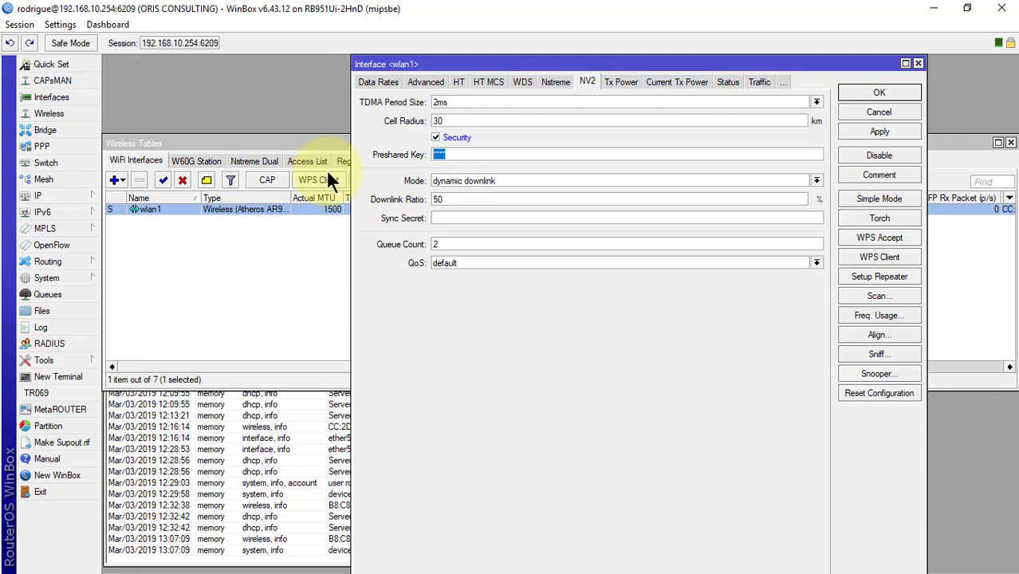
{"action": "type", "text": "****"}
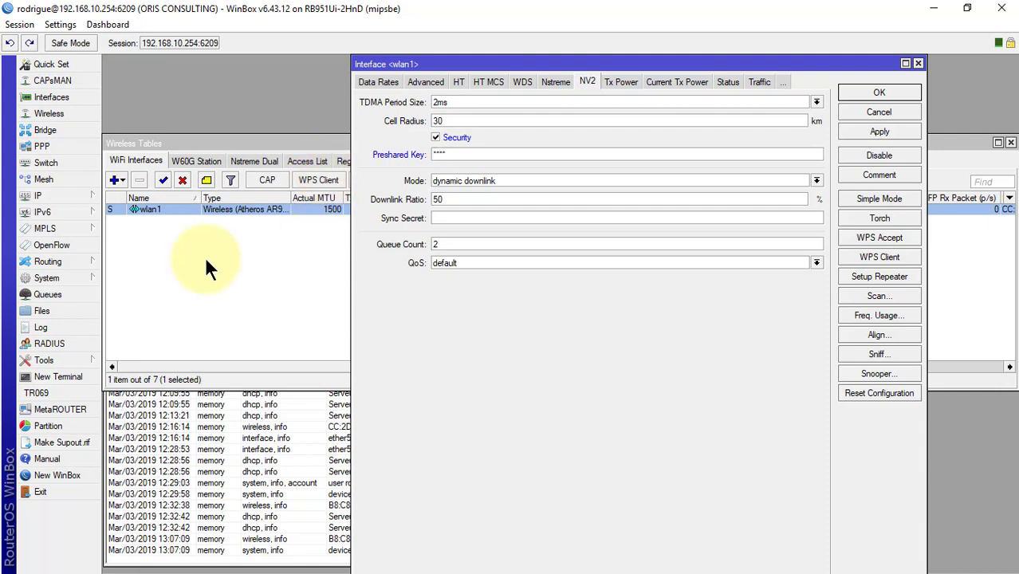
{"action": "left_click", "coordinate": [58, 22]}
{"action": "left_click", "coordinate": [58, 59]}
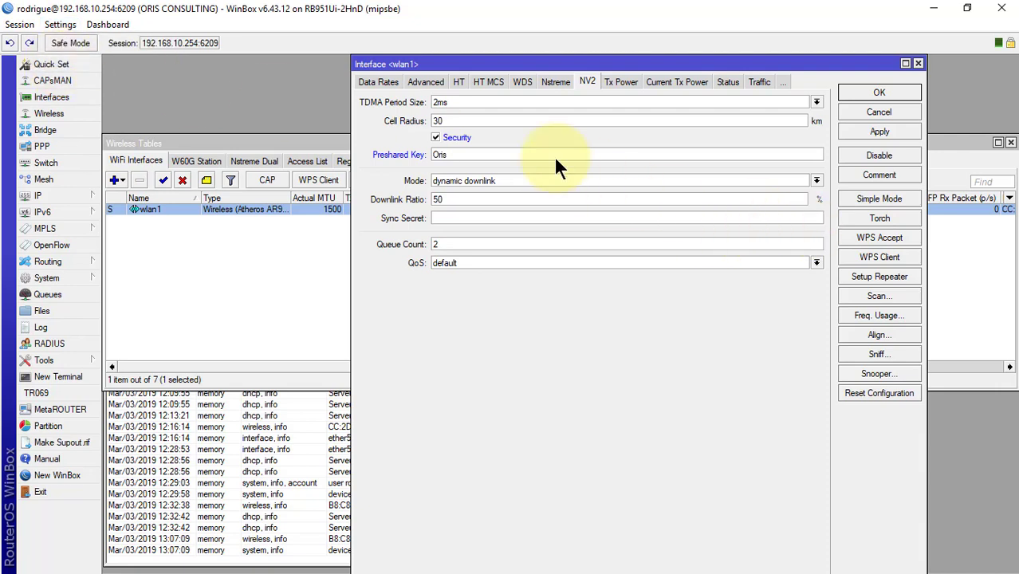
Step: Keep dynamic downlink mode with a 50% downlink ratio, then apply and save the NV2 settings
{"action": "left_click", "coordinate": [627, 181]}
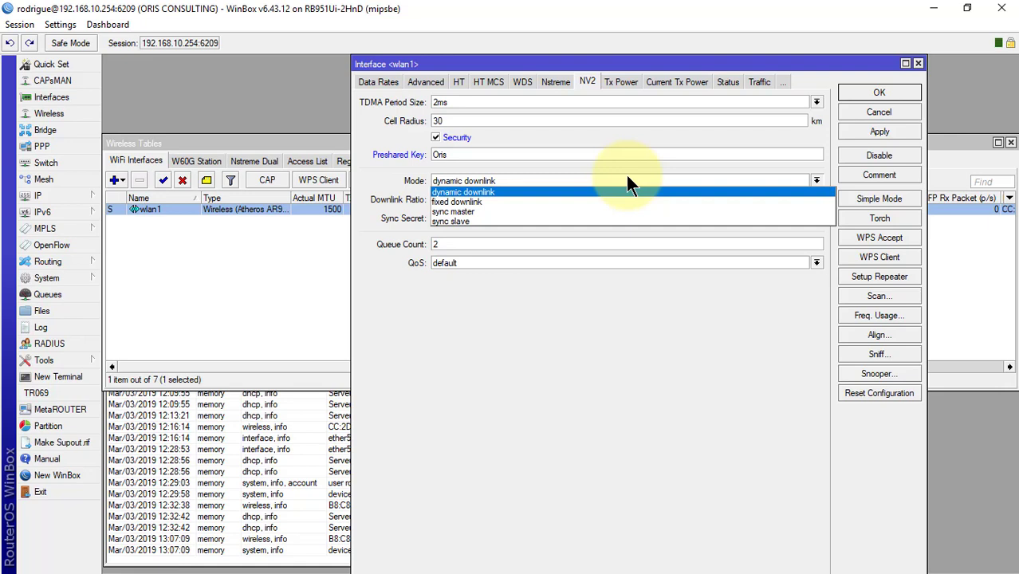
{"action": "left_click", "coordinate": [627, 179]}
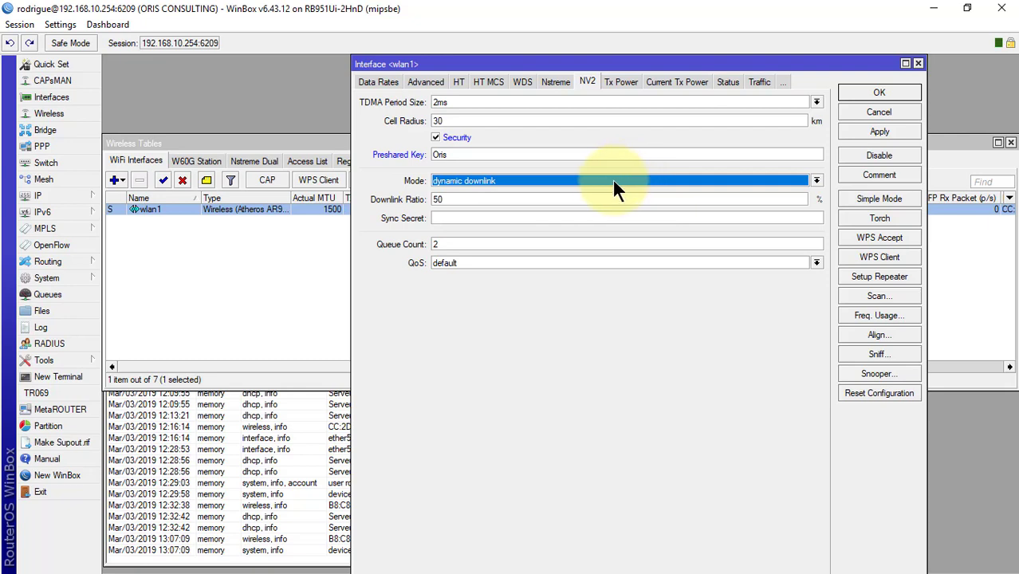
{"action": "left_click", "coordinate": [627, 200]}
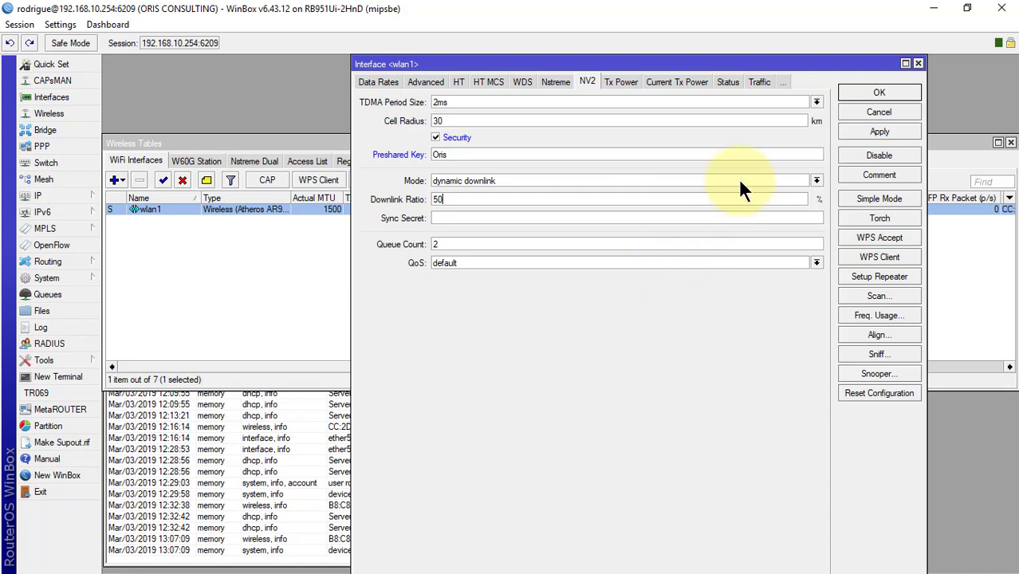
{"action": "left_click", "coordinate": [887, 132]}
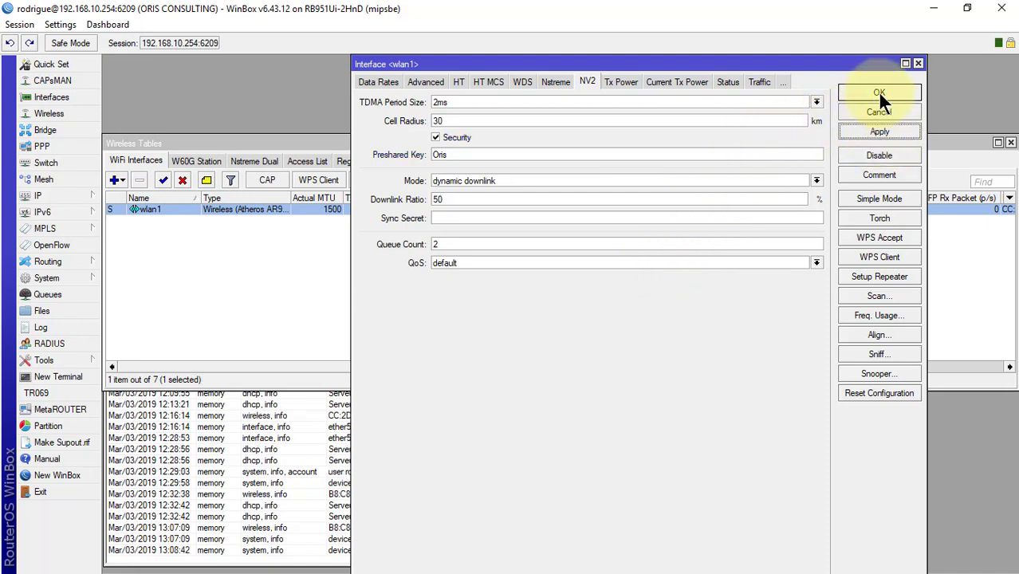
{"action": "left_click", "coordinate": [877, 92]}
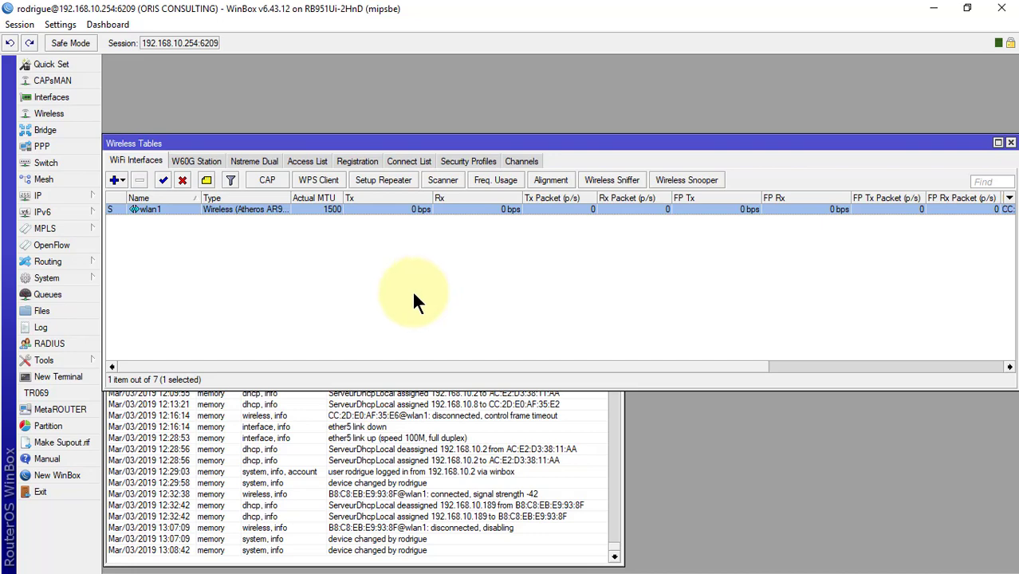
Step: Switch to the WinBox loader and reconnect to the second router by its MAC address
{"action": "key", "text": "alt+Tab"}
{"action": "left_click", "coordinate": [821, 331]}
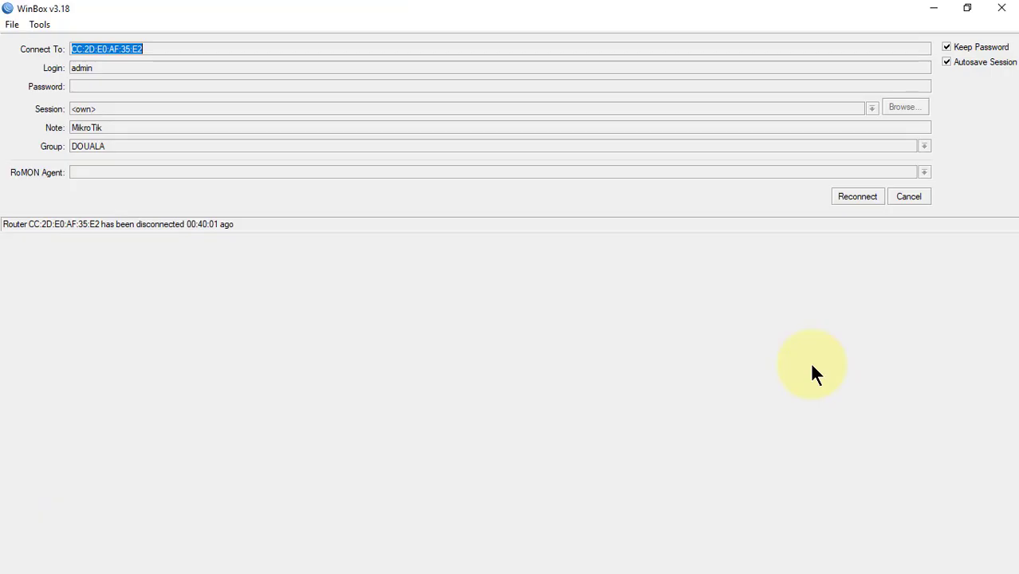
{"action": "left_click", "coordinate": [869, 198]}
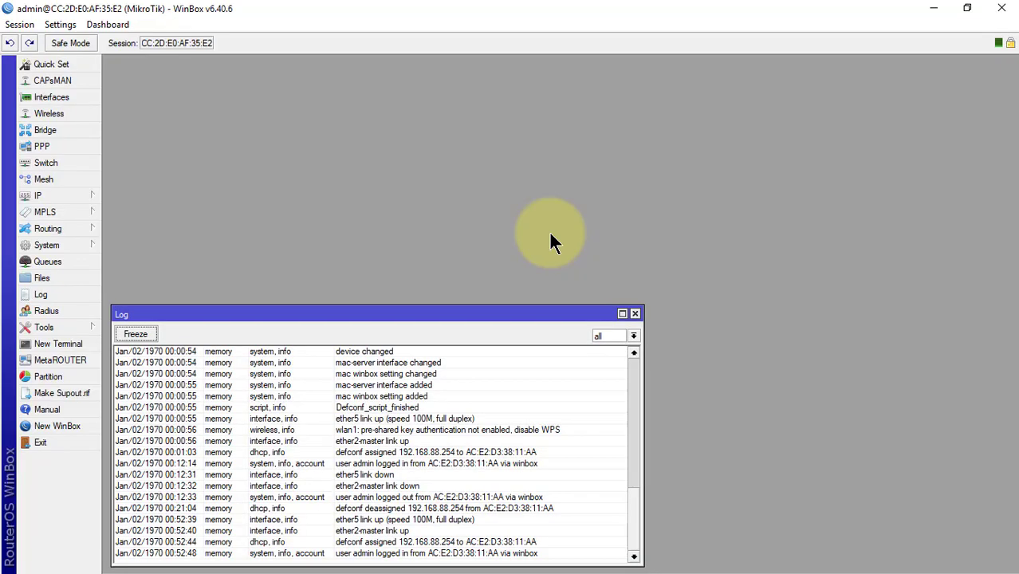
Step: Add ether1 as a new port of the bridge on the second router
{"action": "left_click", "coordinate": [47, 130]}
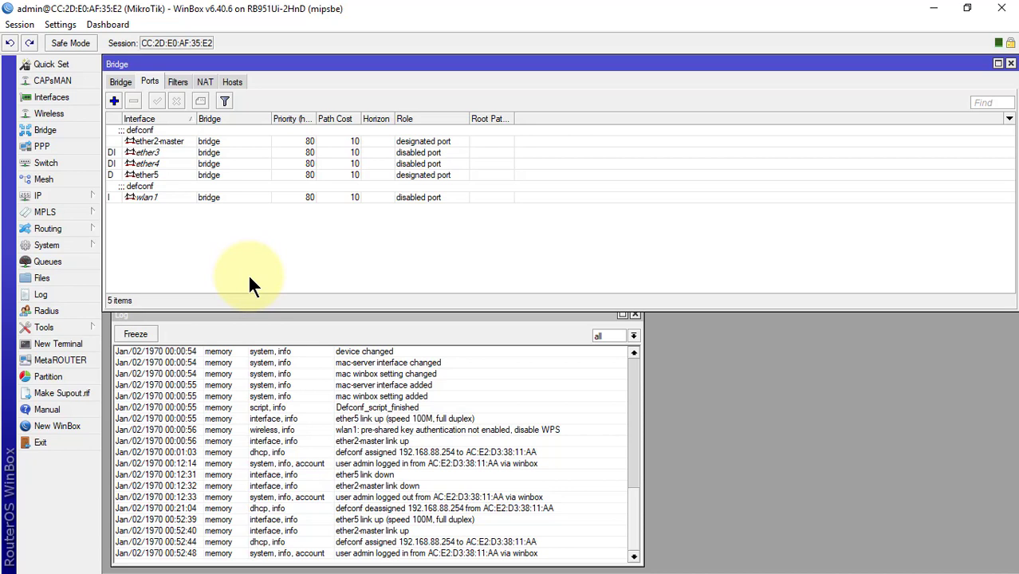
{"action": "left_click", "coordinate": [115, 101]}
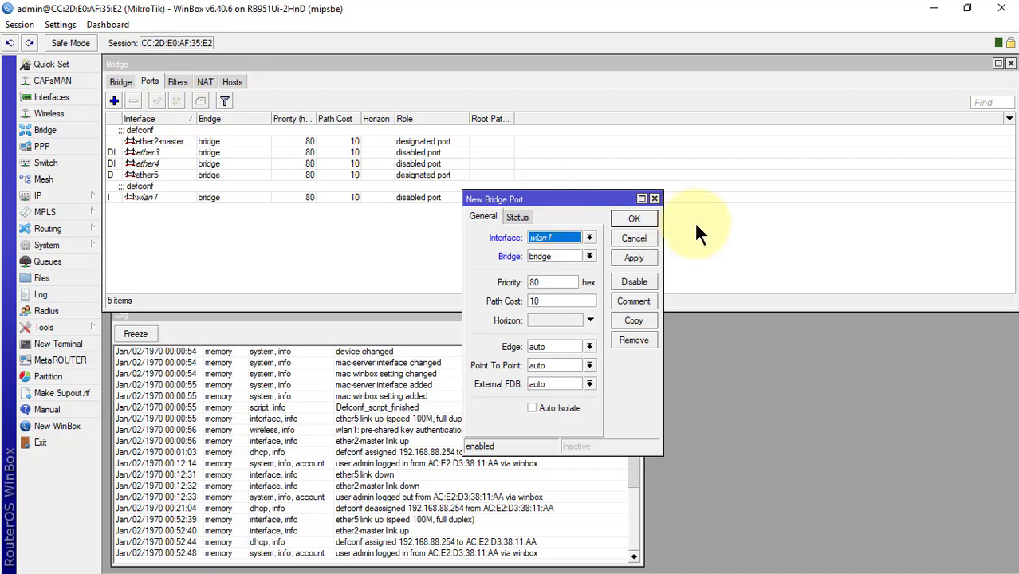
{"action": "left_click", "coordinate": [555, 234]}
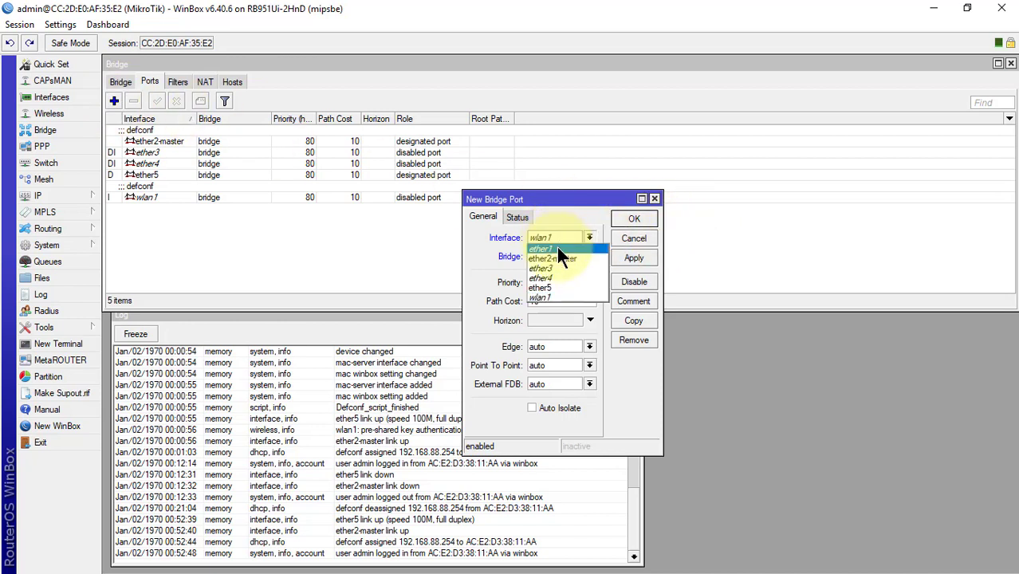
{"action": "left_click", "coordinate": [556, 247]}
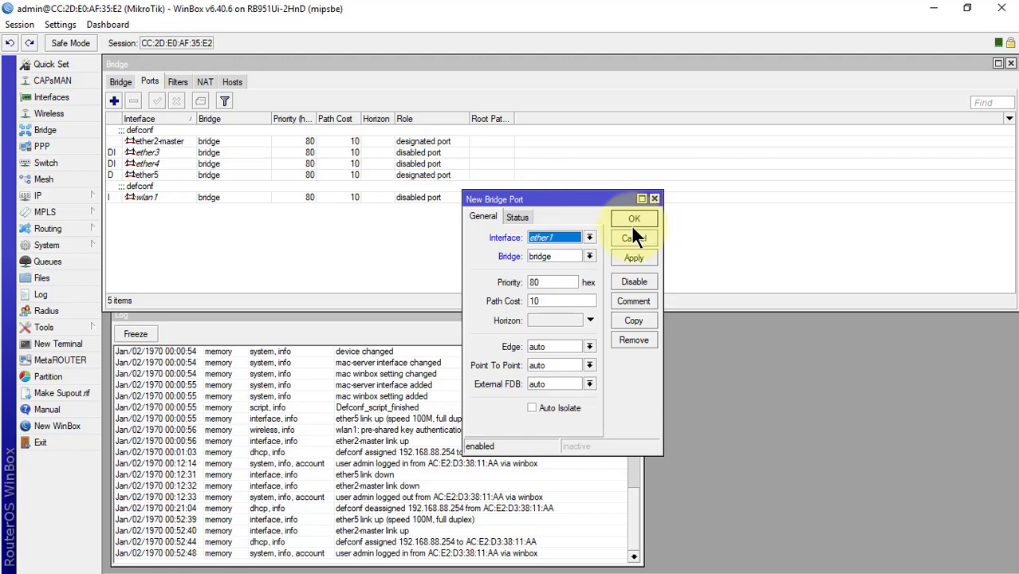
{"action": "left_click", "coordinate": [631, 217]}
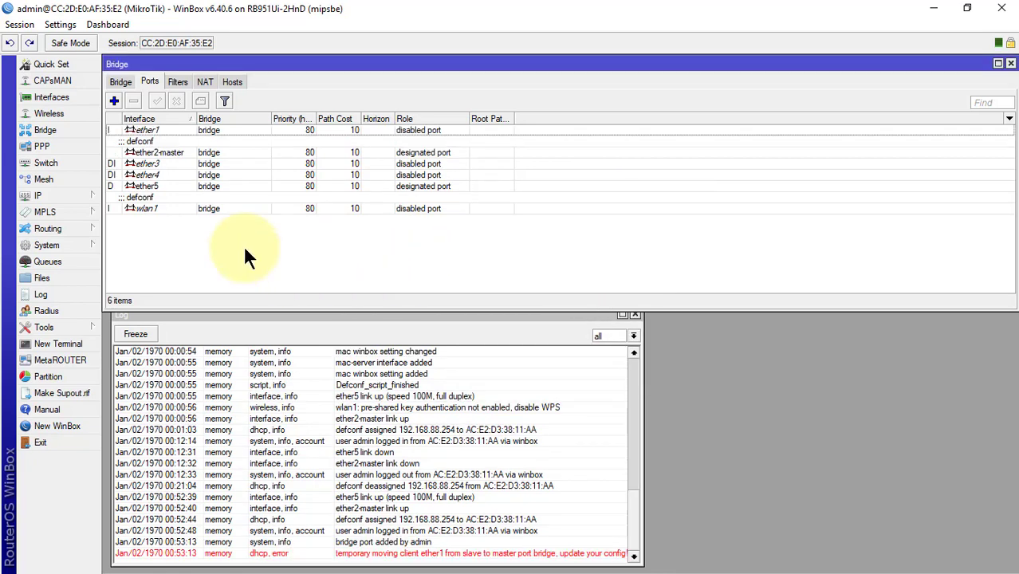
{"action": "key", "text": "Escape"}
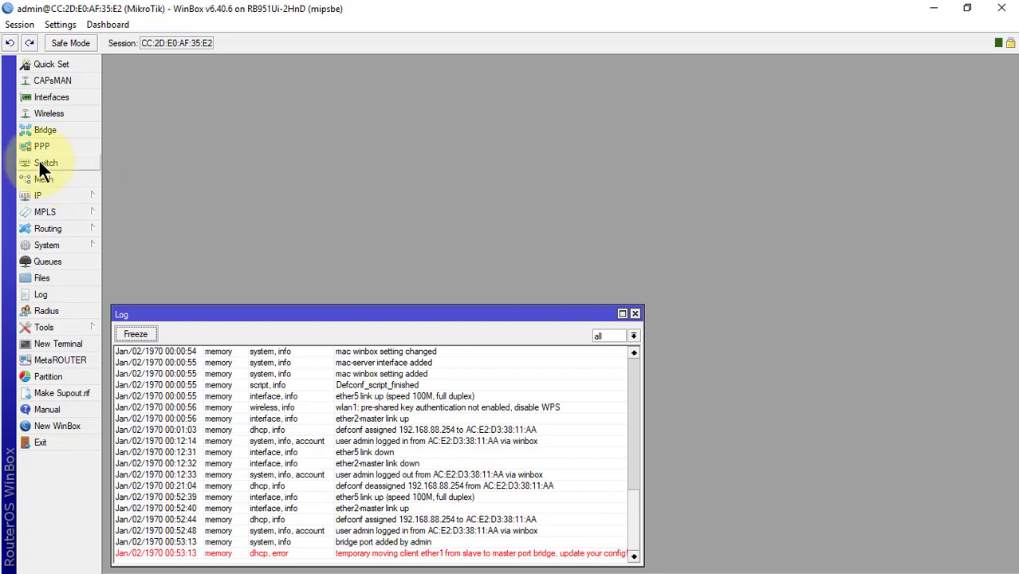
Step: Disable the defconf DHCP server running on the bridge
{"action": "left_click", "coordinate": [39, 192]}
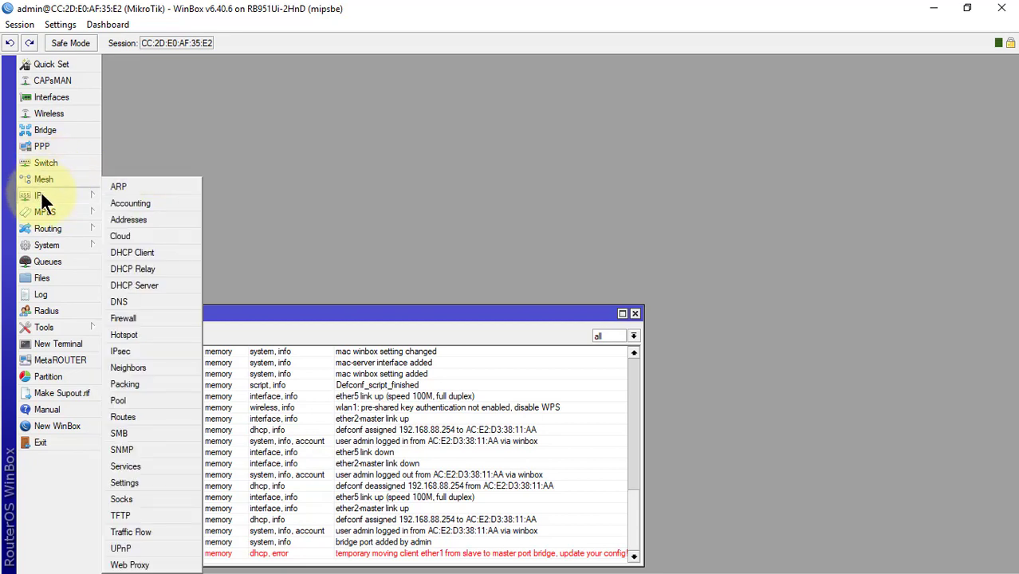
{"action": "left_click", "coordinate": [157, 286]}
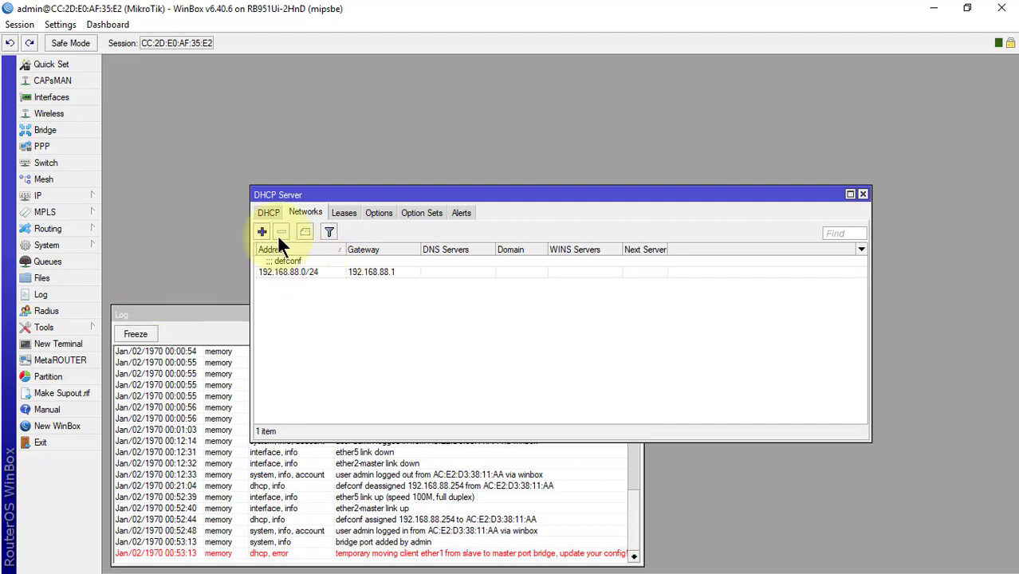
{"action": "left_click", "coordinate": [268, 212]}
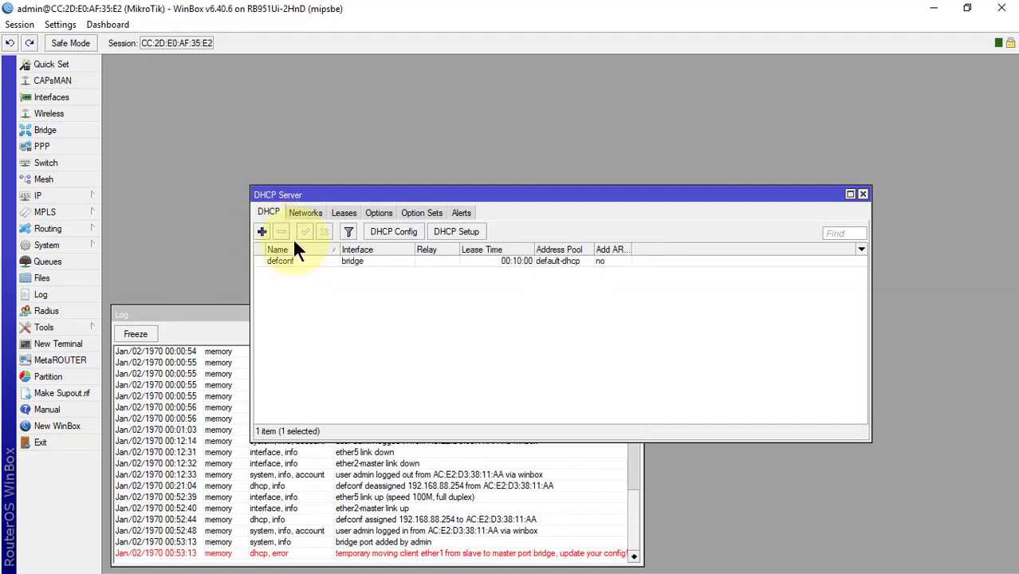
{"action": "left_click", "coordinate": [315, 263]}
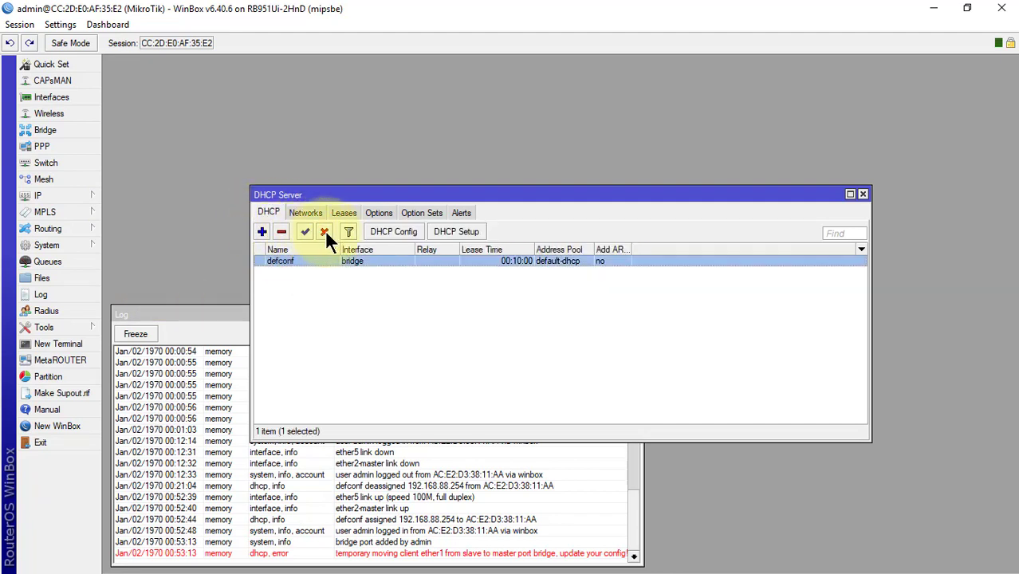
{"action": "left_click", "coordinate": [324, 231]}
{"action": "key", "text": "Escape"}
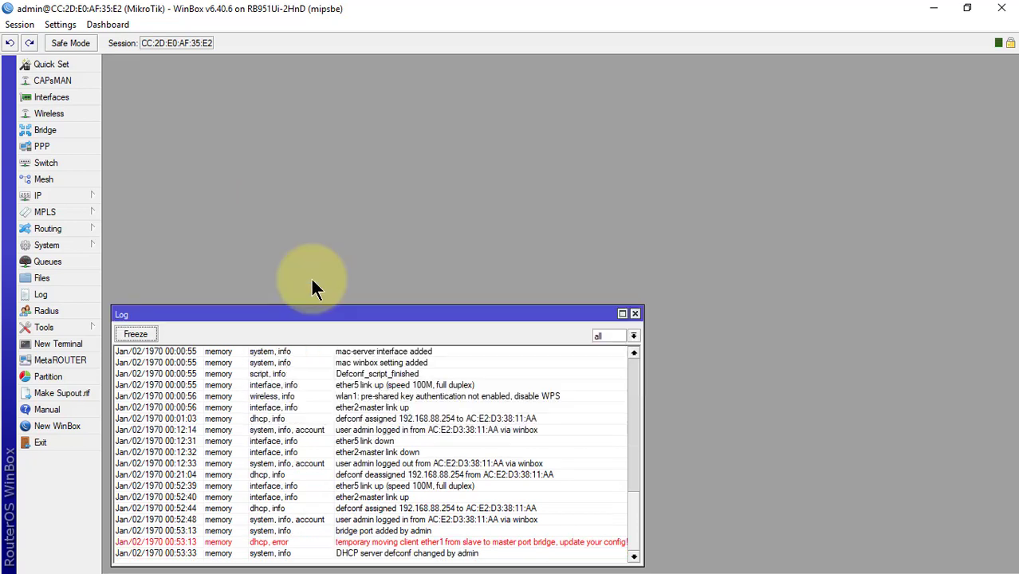
Step: Configure wlan1 as a station bridge with SSID 'ORIS' and the nv2 protocol, and apply
{"action": "left_click", "coordinate": [45, 113]}
{"action": "left_click_drag", "start_coordinate": [426, 316], "coordinate": [432, 143]}
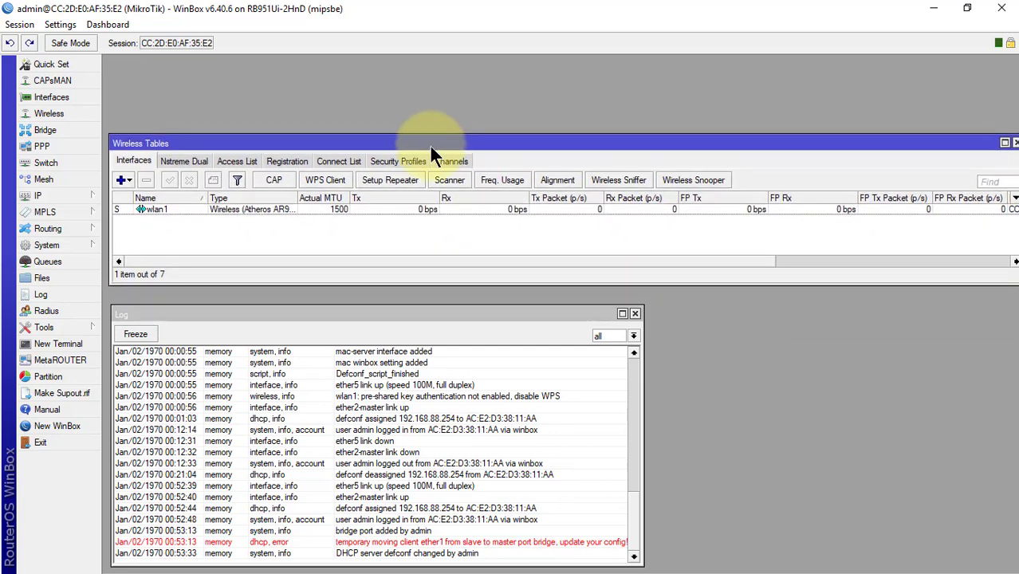
{"action": "double_click", "coordinate": [283, 209]}
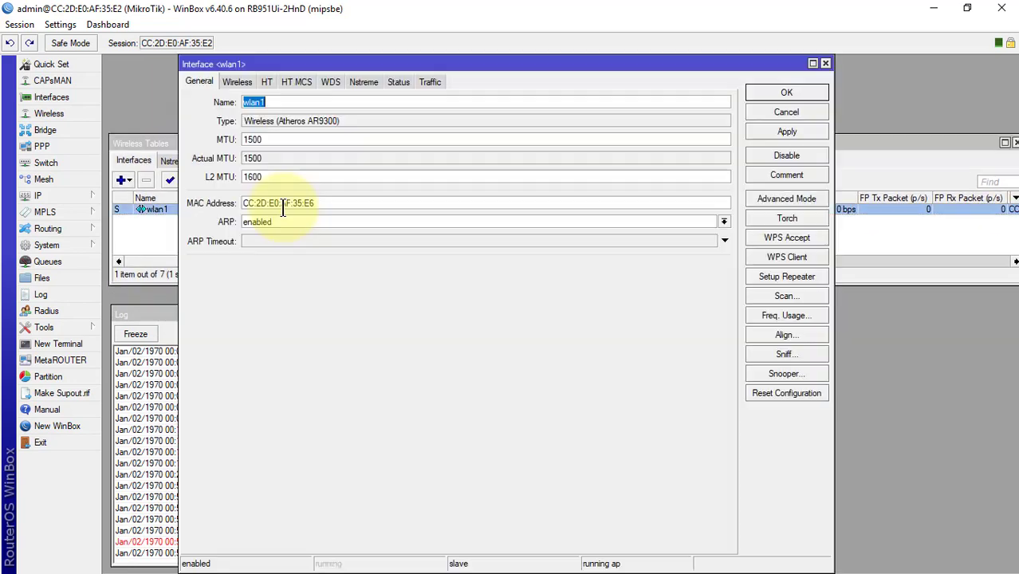
{"action": "left_click", "coordinate": [237, 81]}
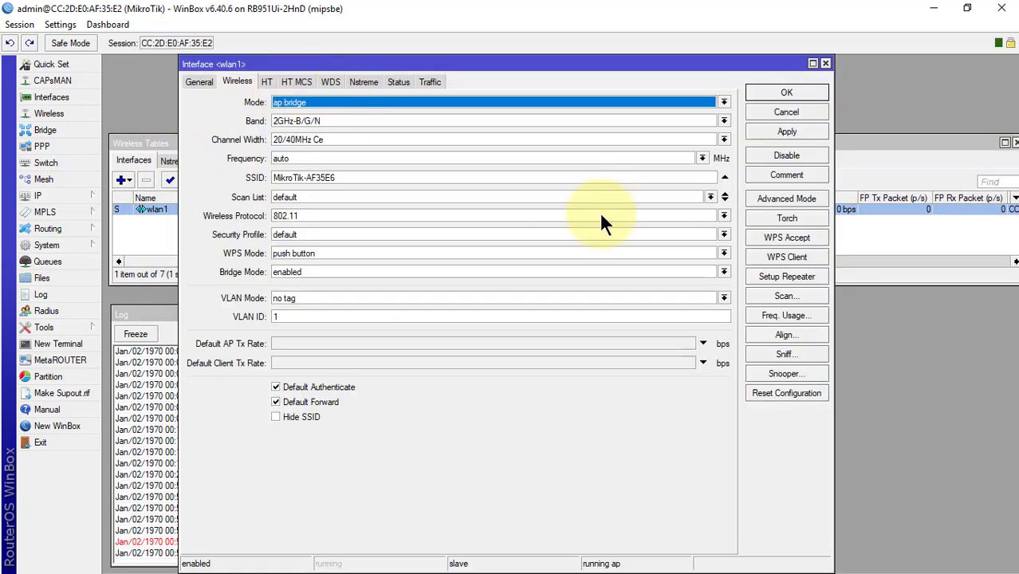
{"action": "left_click", "coordinate": [557, 102]}
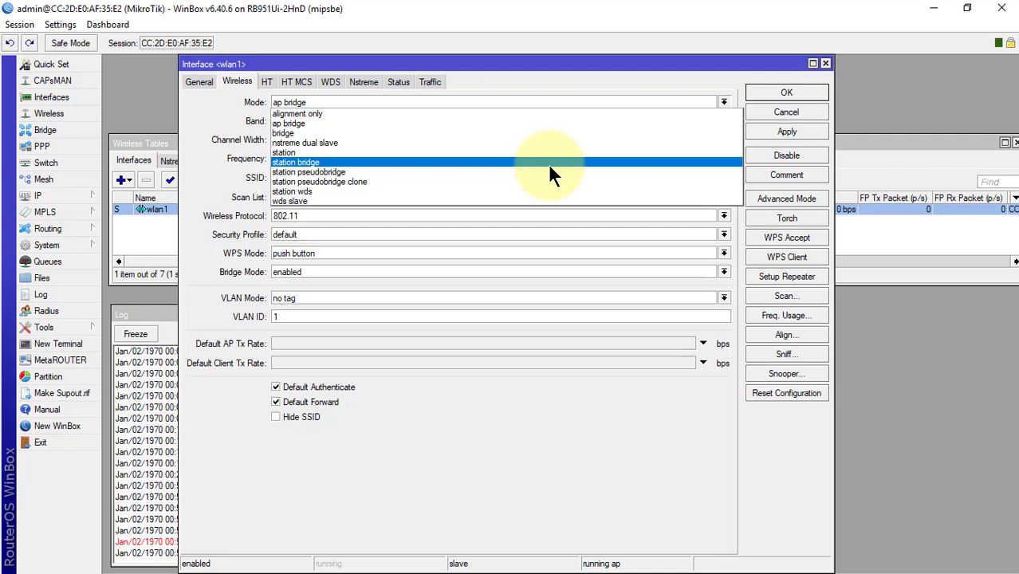
{"action": "left_click", "coordinate": [547, 164]}
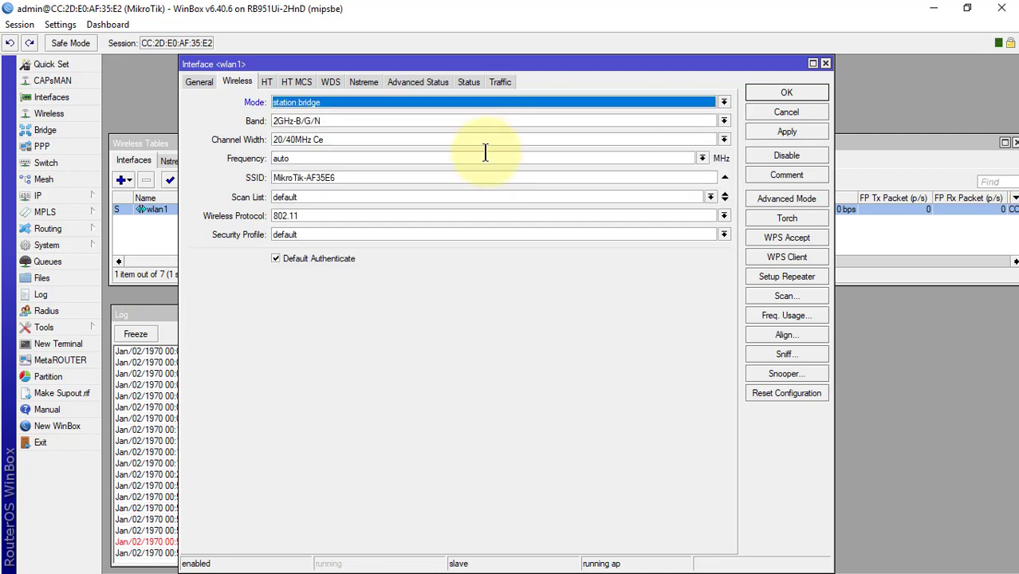
{"action": "double_click", "coordinate": [472, 178]}
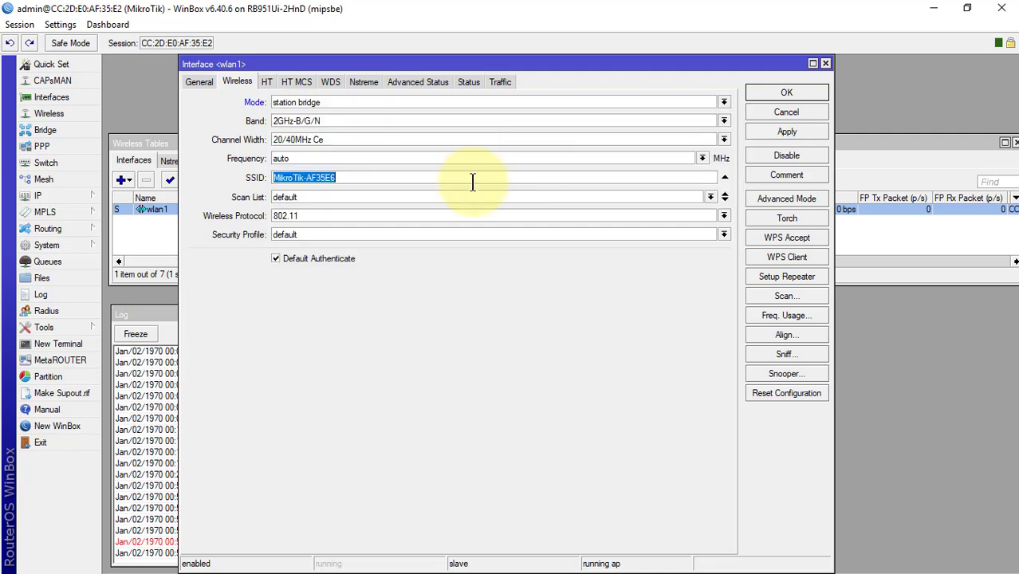
{"action": "type", "text": "ORI"}
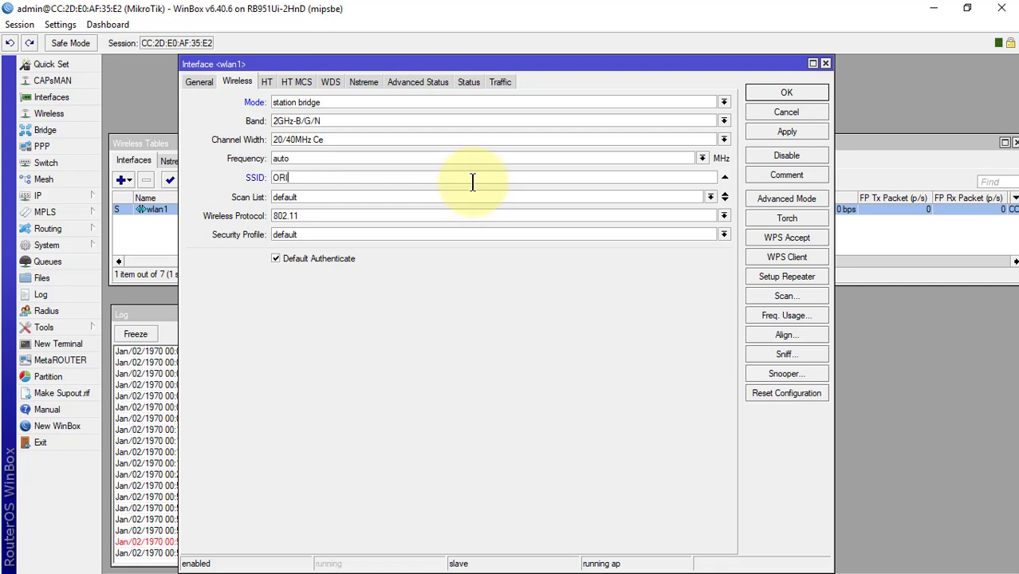
{"action": "type", "text": "S"}
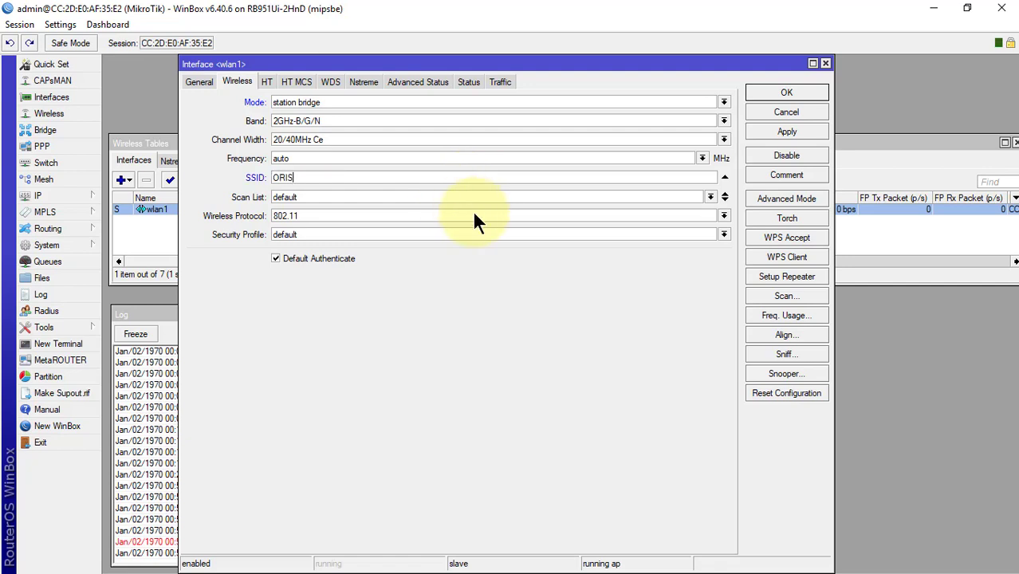
{"action": "left_click", "coordinate": [472, 213]}
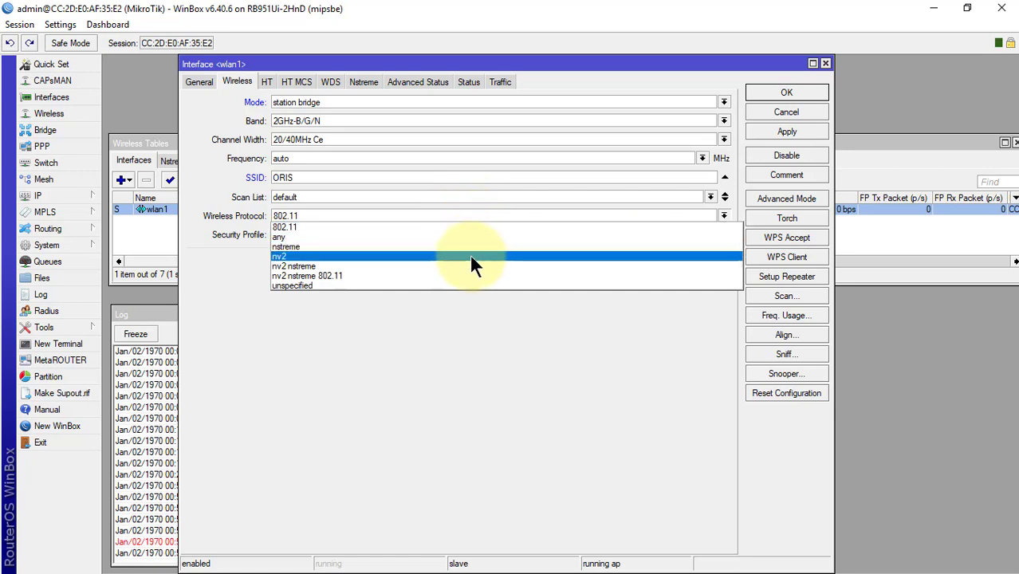
{"action": "left_click", "coordinate": [471, 256]}
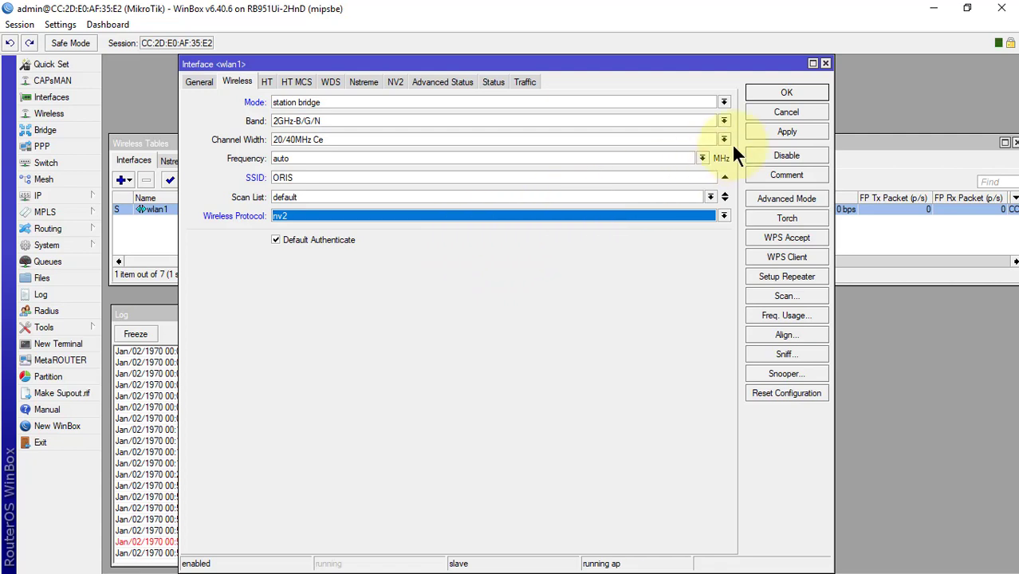
{"action": "left_click", "coordinate": [793, 130]}
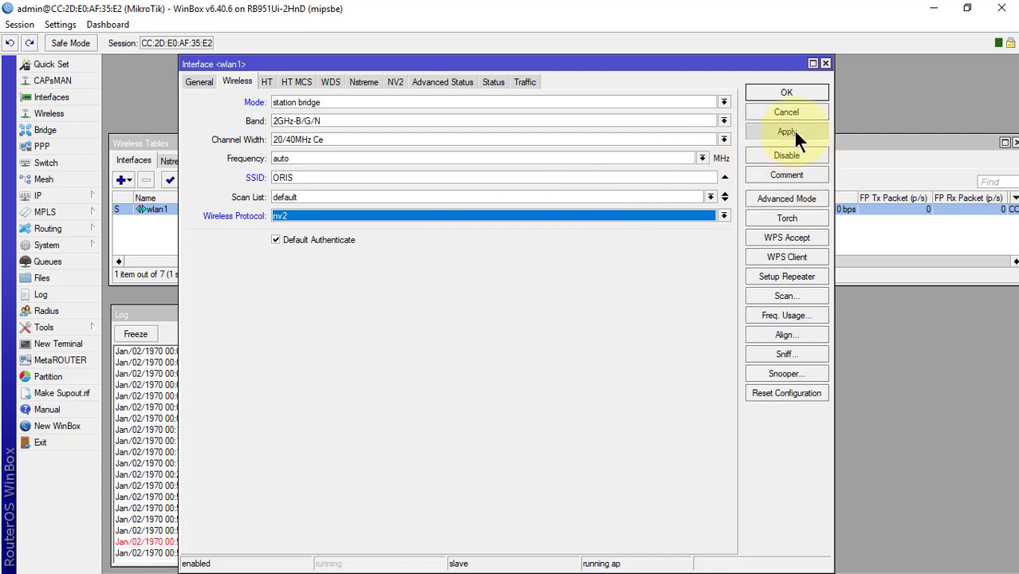
Step: Enable NV2 security on wlan1 with the network's preshared key, then apply and save
{"action": "left_click", "coordinate": [396, 81]}
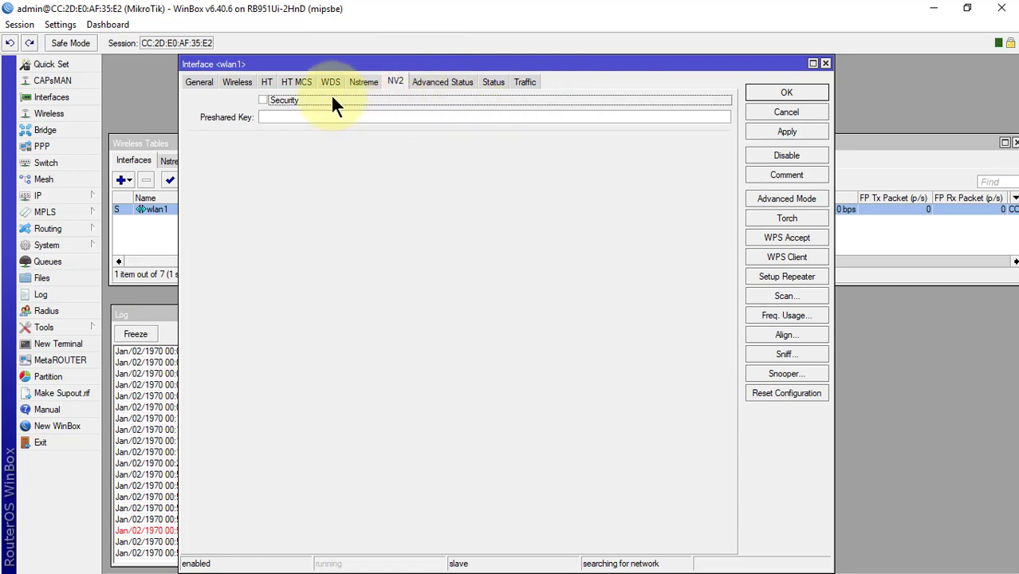
{"action": "left_click", "coordinate": [382, 118]}
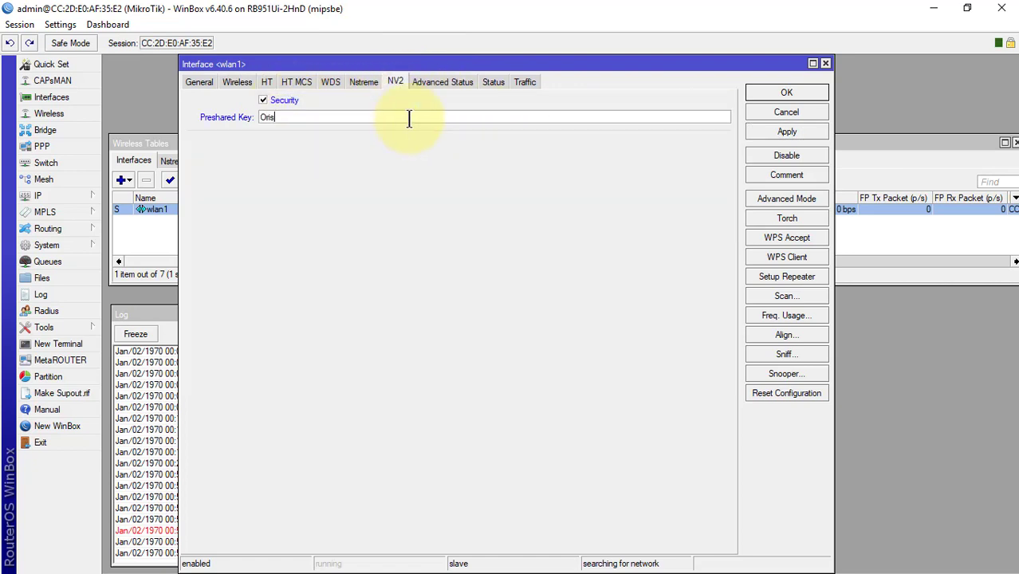
{"action": "left_click", "coordinate": [795, 132]}
{"action": "left_click", "coordinate": [786, 93]}
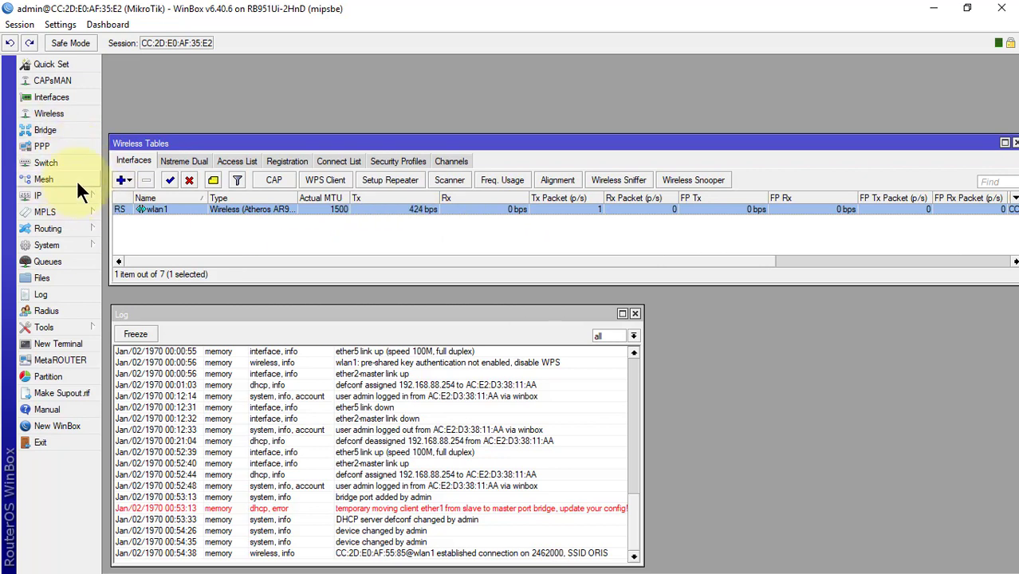
Step: Move the DHCP client from ether1 to the bridge and widen the list to show 192.168.10.8/24
{"action": "left_click", "coordinate": [39, 194]}
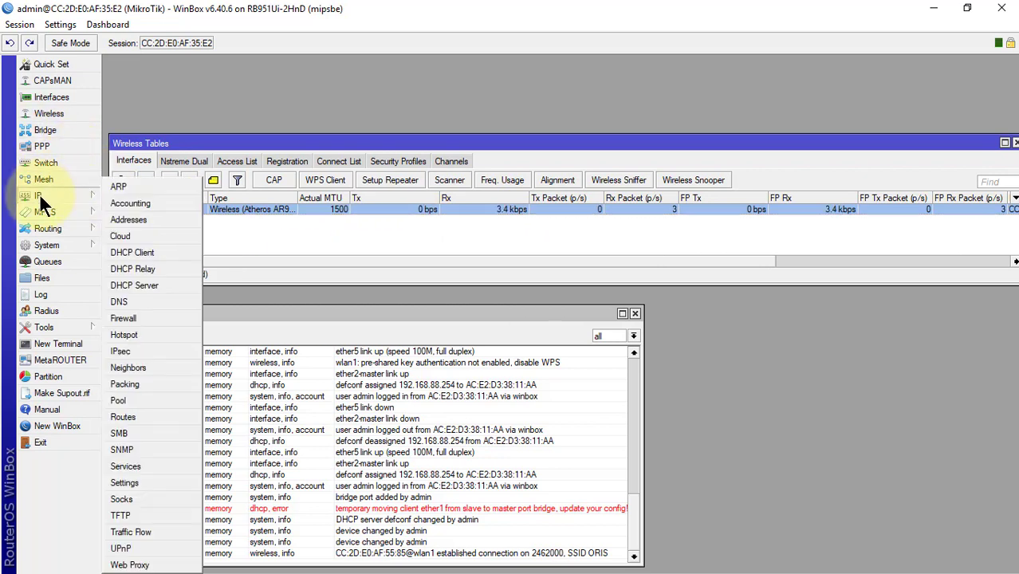
{"action": "left_click", "coordinate": [144, 252]}
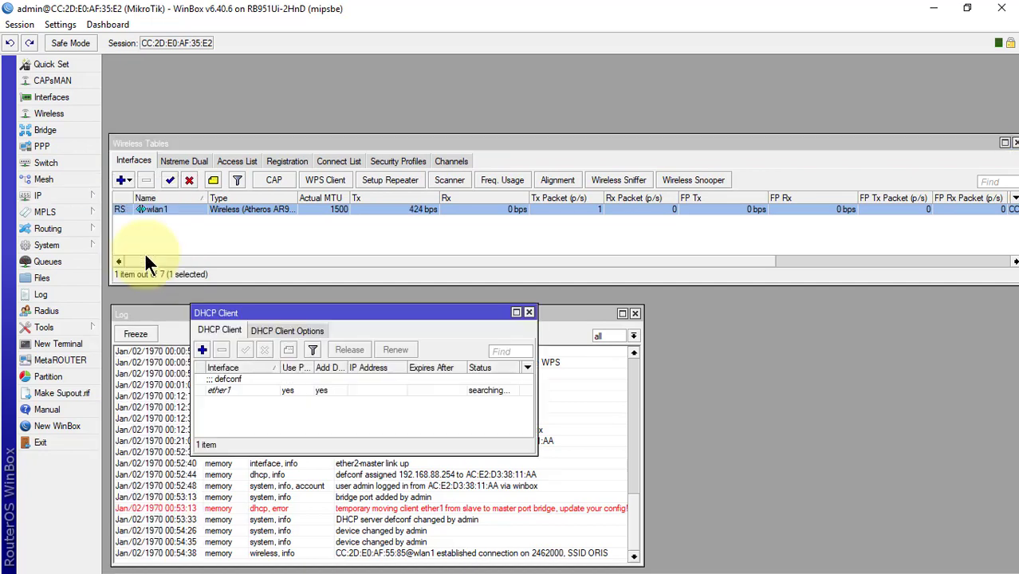
{"action": "left_click", "coordinate": [418, 389]}
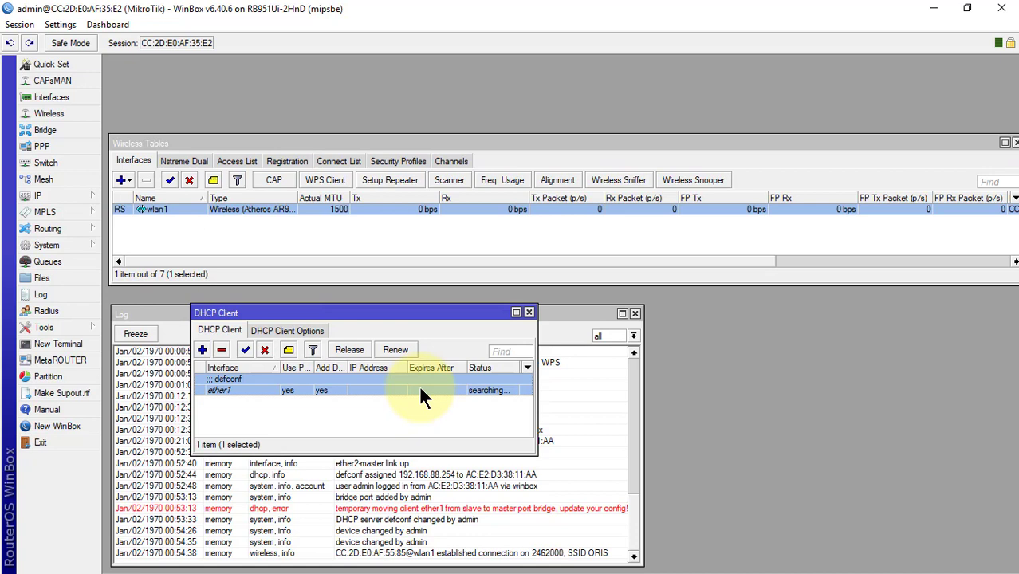
{"action": "double_click", "coordinate": [421, 389]}
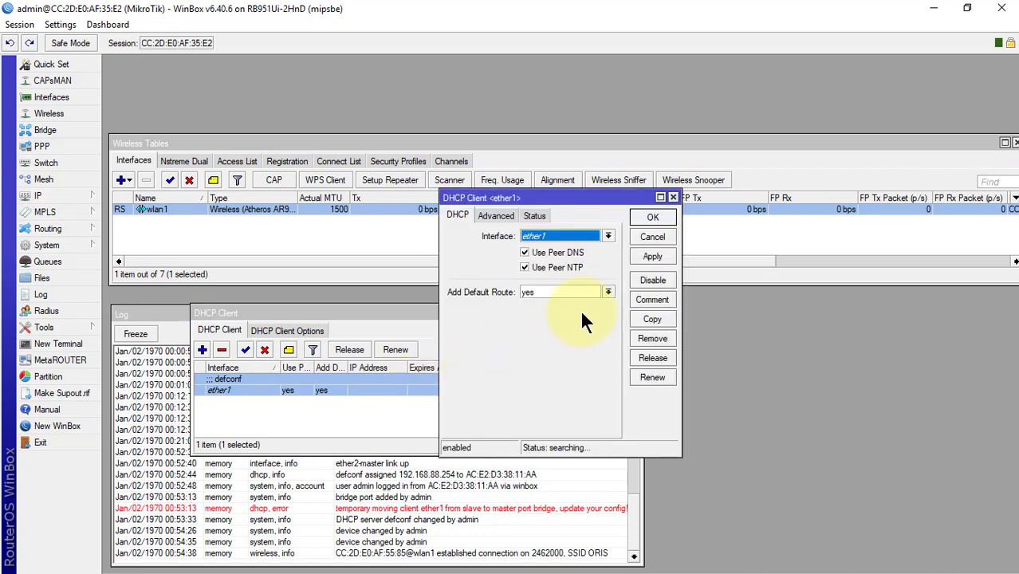
{"action": "left_click", "coordinate": [564, 236]}
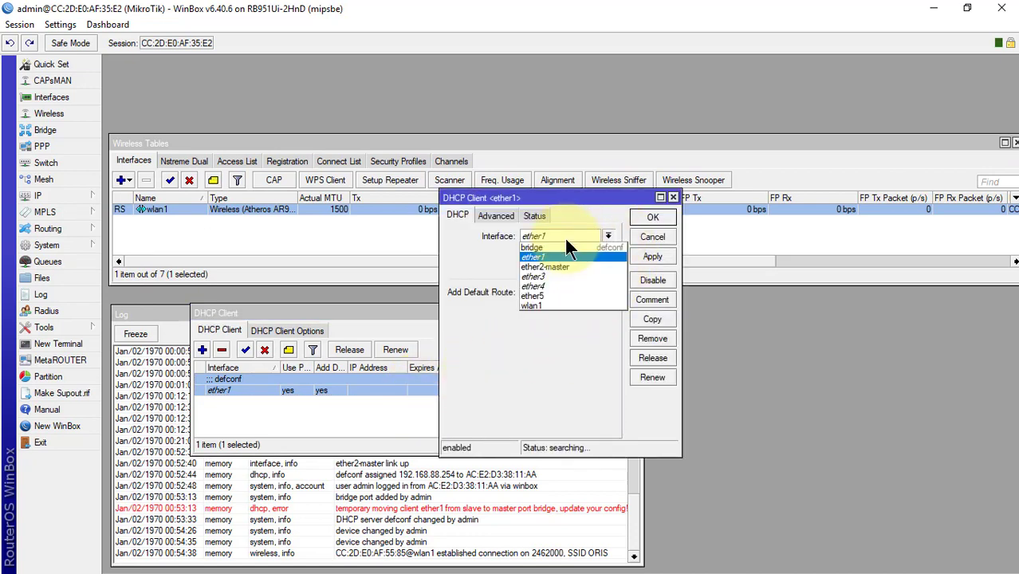
{"action": "left_click", "coordinate": [564, 244]}
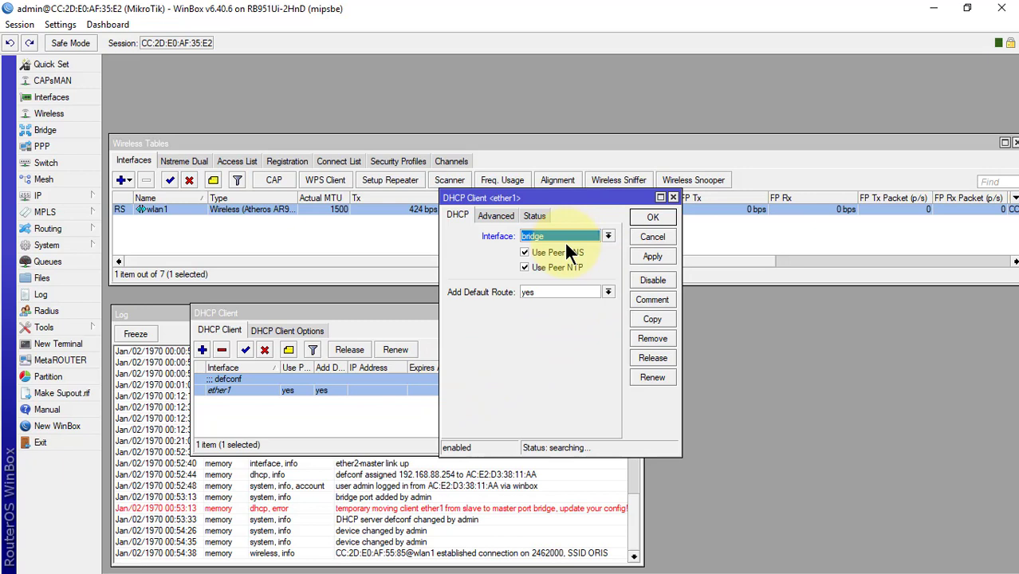
{"action": "left_click", "coordinate": [659, 257]}
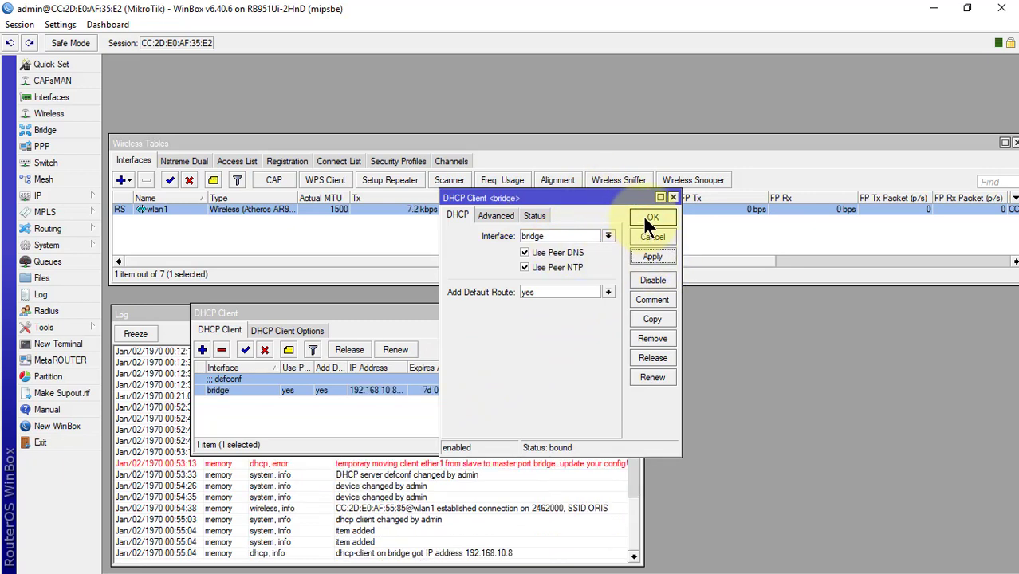
{"action": "left_click", "coordinate": [645, 219]}
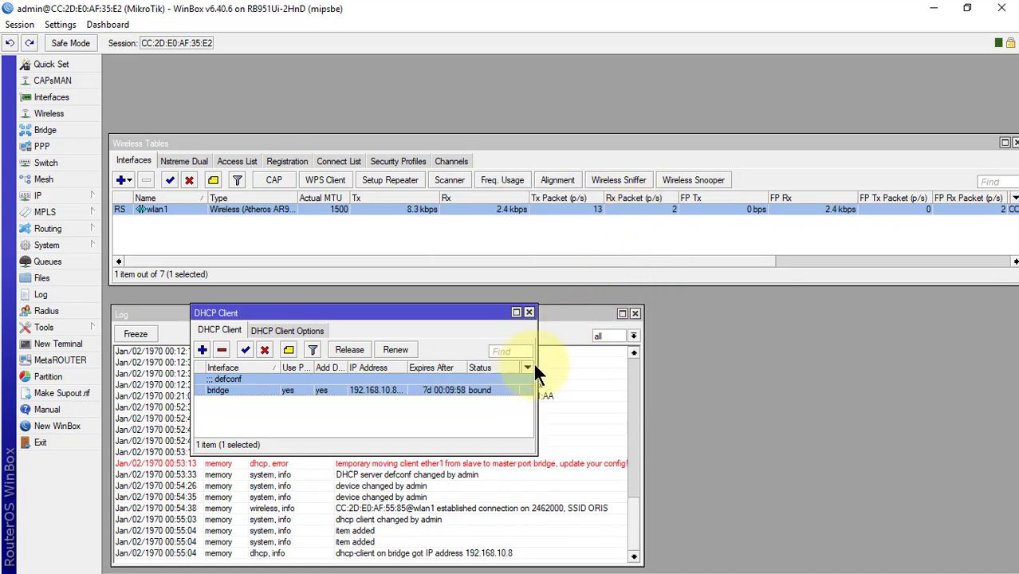
{"action": "left_click_drag", "start_coordinate": [536, 368], "coordinate": [653, 368]}
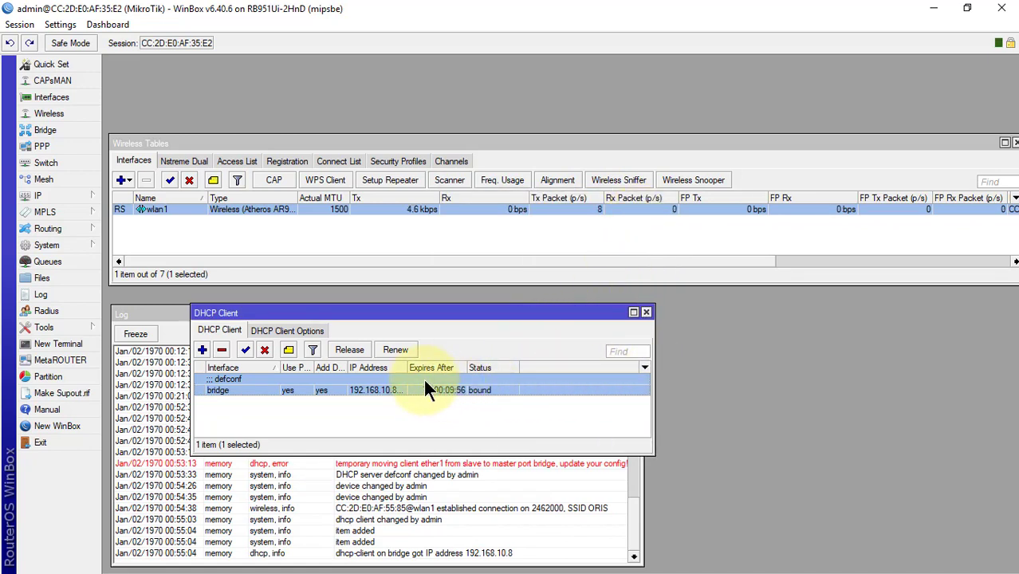
{"action": "left_click_drag", "start_coordinate": [407, 369], "coordinate": [435, 370]}
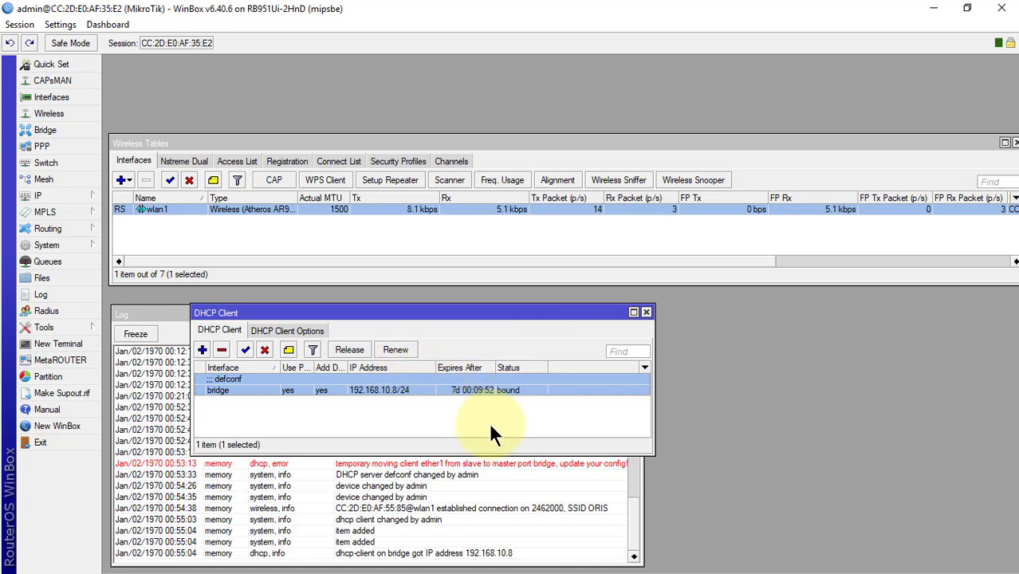
Step: Open a new terminal and ping 192.168.10.254, stopping after three replies
{"action": "left_click", "coordinate": [64, 339]}
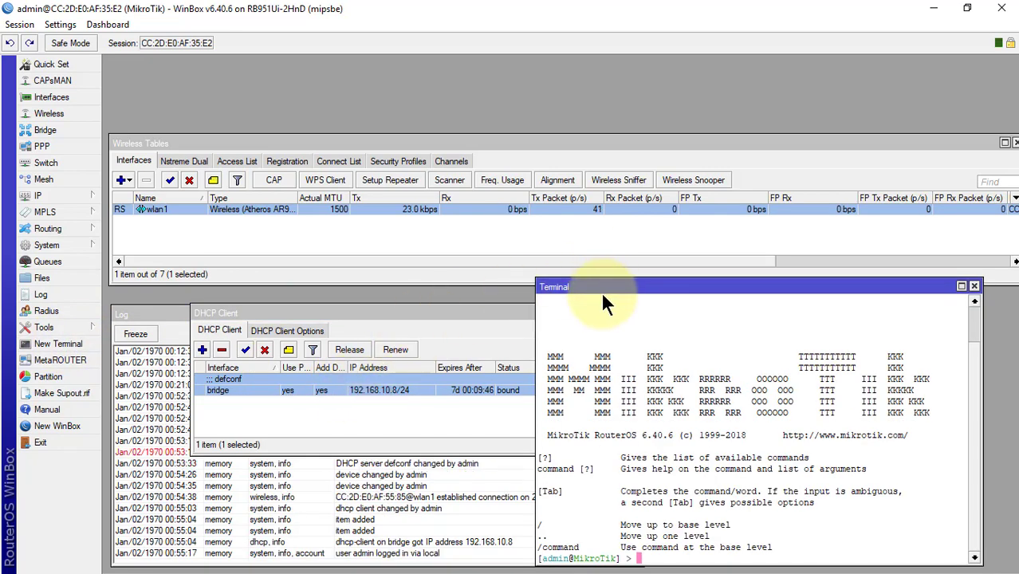
{"action": "left_click_drag", "start_coordinate": [605, 287], "coordinate": [501, 133]}
{"action": "type", "text": "pin"}
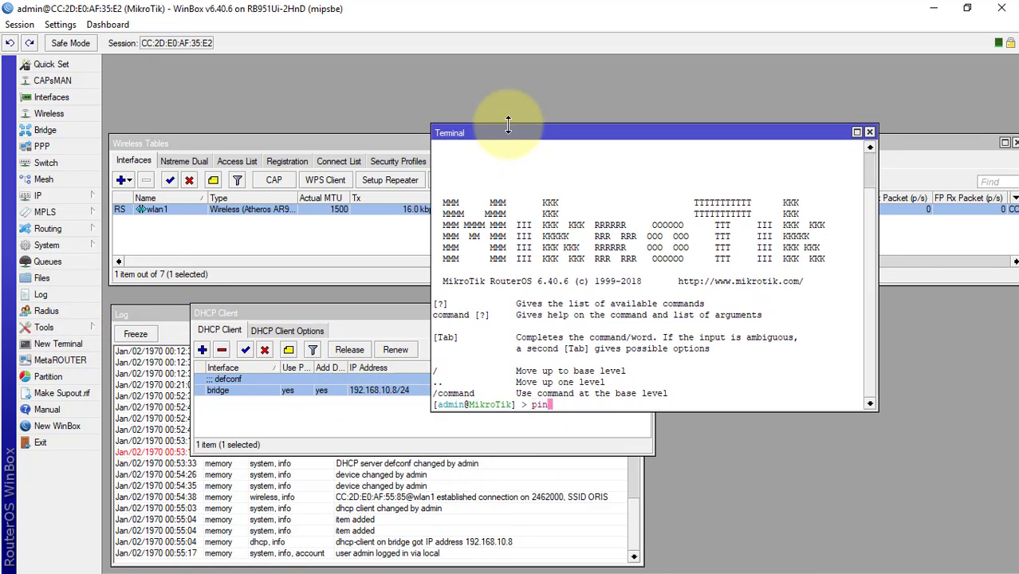
{"action": "type", "text": "g 192.168.10.254"}
{"action": "key", "text": "Return"}
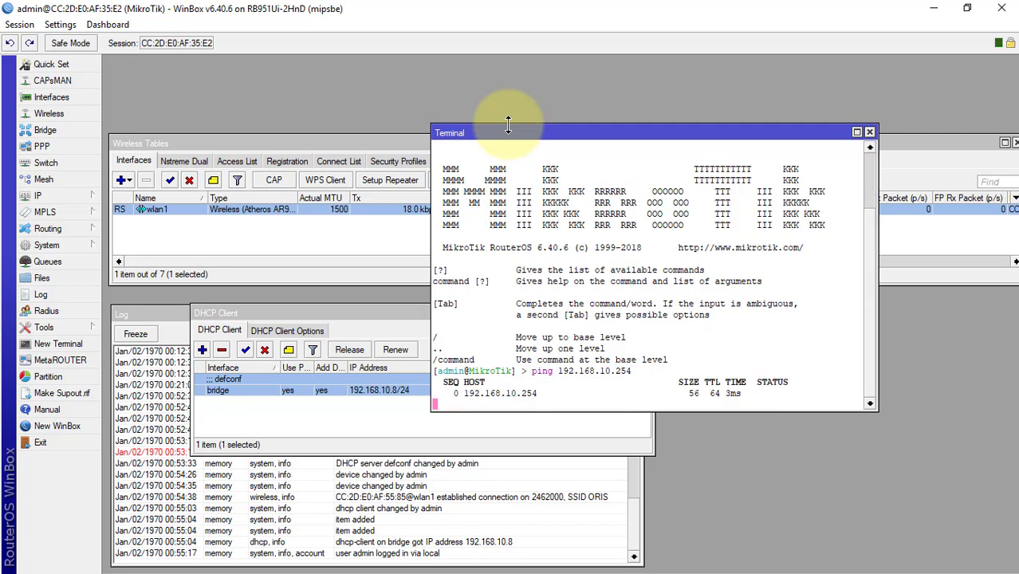
{"action": "key", "text": "ctrl+c"}
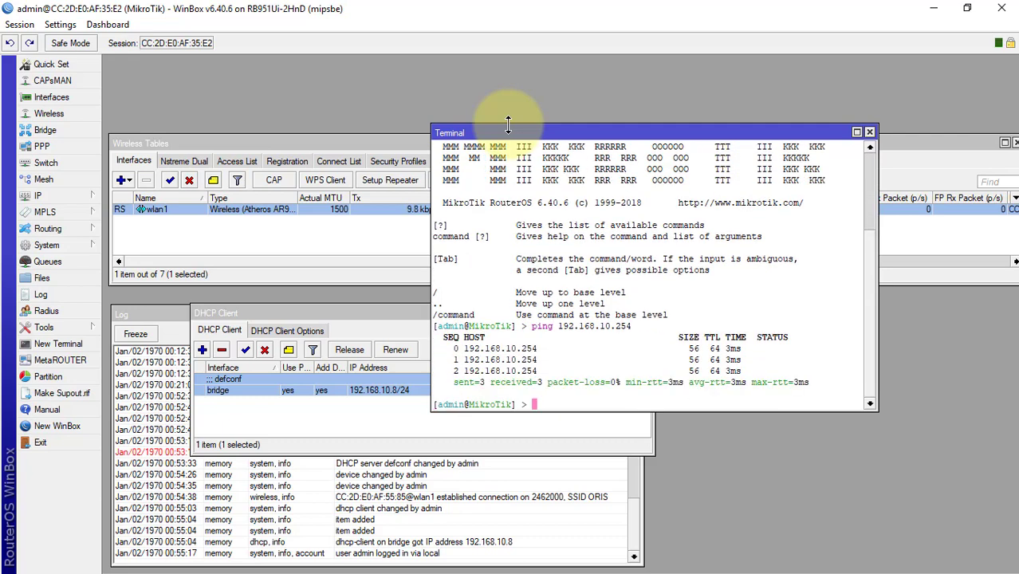
Step: Ping 8.8.8.8 and stop it once replies confirm internet access
{"action": "type", "text": "ping 8.8.8.8"}
{"action": "key", "text": "Return"}
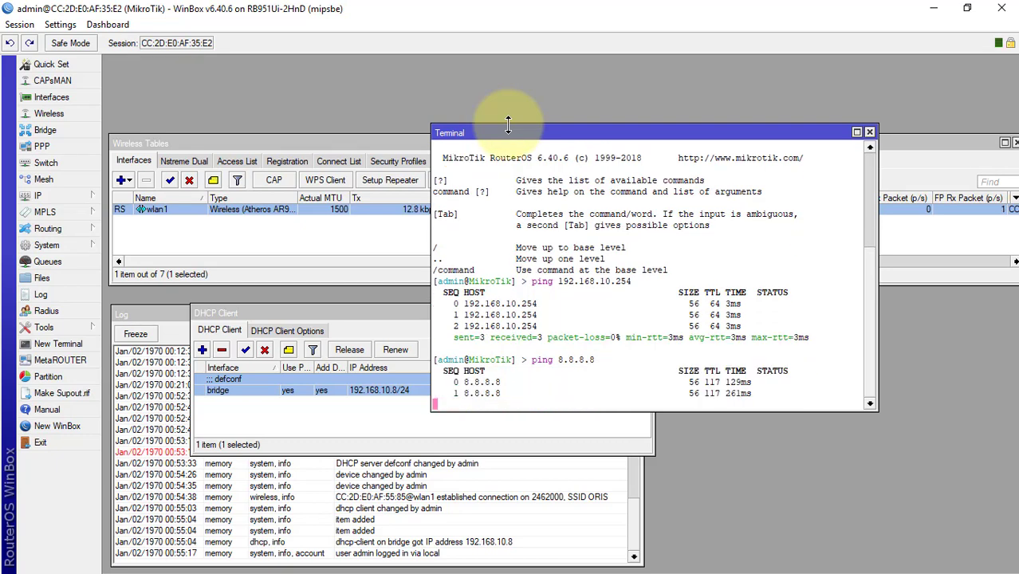
{"action": "key", "text": "ctrl+c"}
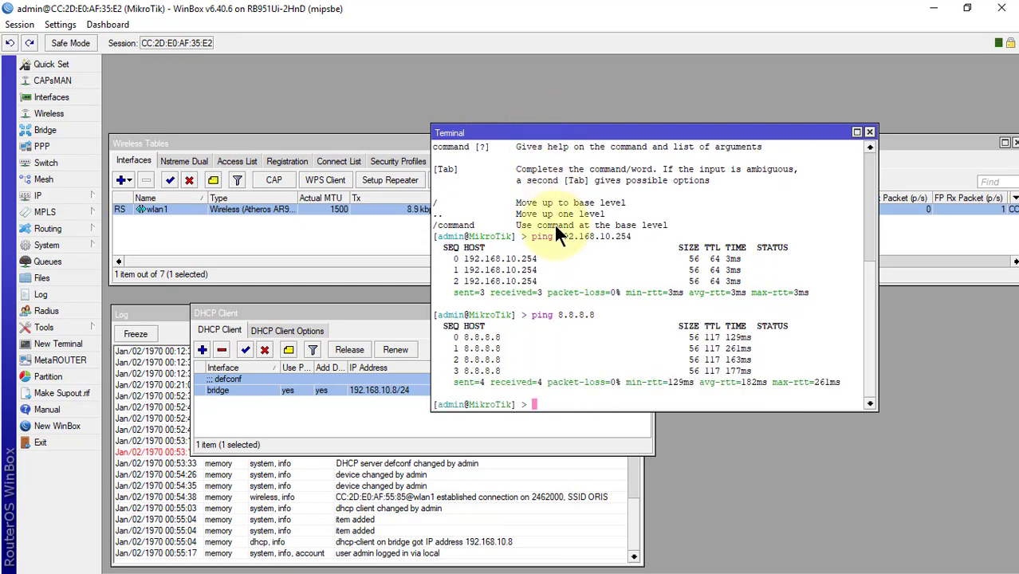